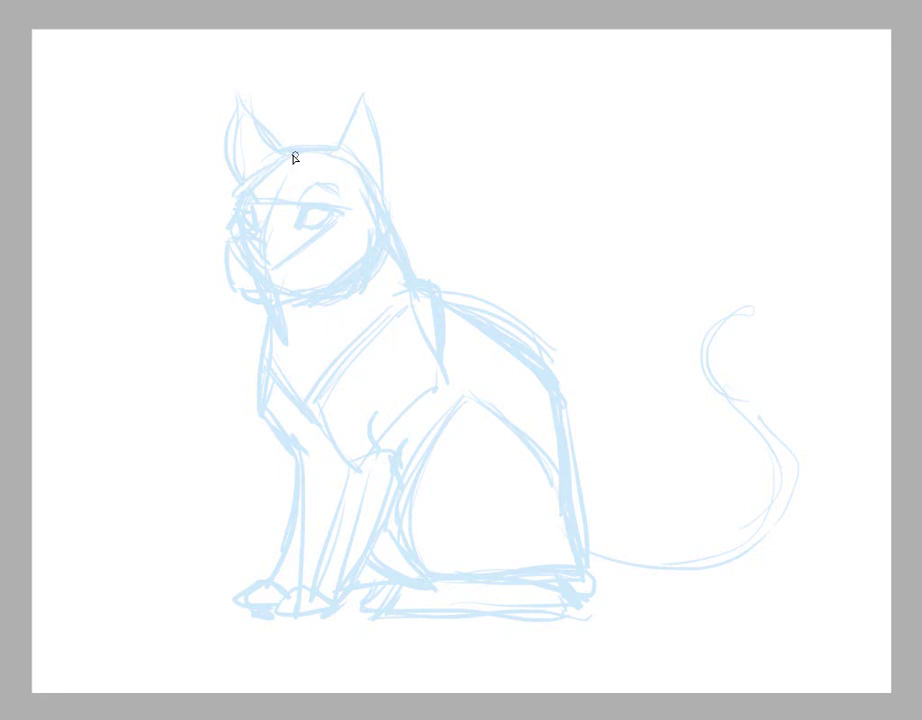
# Redraw the cat's head as a round circle with layered dark blue strokes over the light blue sketch
pyautogui.moveTo(285, 152)
pyautogui.mouseDown()
pyautogui.moveTo(340, 148)
pyautogui.moveTo(368, 158)
pyautogui.moveTo(380, 207)
pyautogui.mouseUp()
pyautogui.moveTo(278, 158)
pyautogui.mouseDown()
pyautogui.moveTo(241, 214)
pyautogui.moveTo(283, 151)
pyautogui.moveTo(240, 230)
pyautogui.moveTo(238, 211)
pyautogui.moveTo(275, 290)
pyautogui.mouseUp()
pyautogui.moveTo(229, 224)
pyautogui.mouseDown()
pyautogui.moveTo(239, 255)
pyautogui.moveTo(335, 296)
pyautogui.mouseUp()
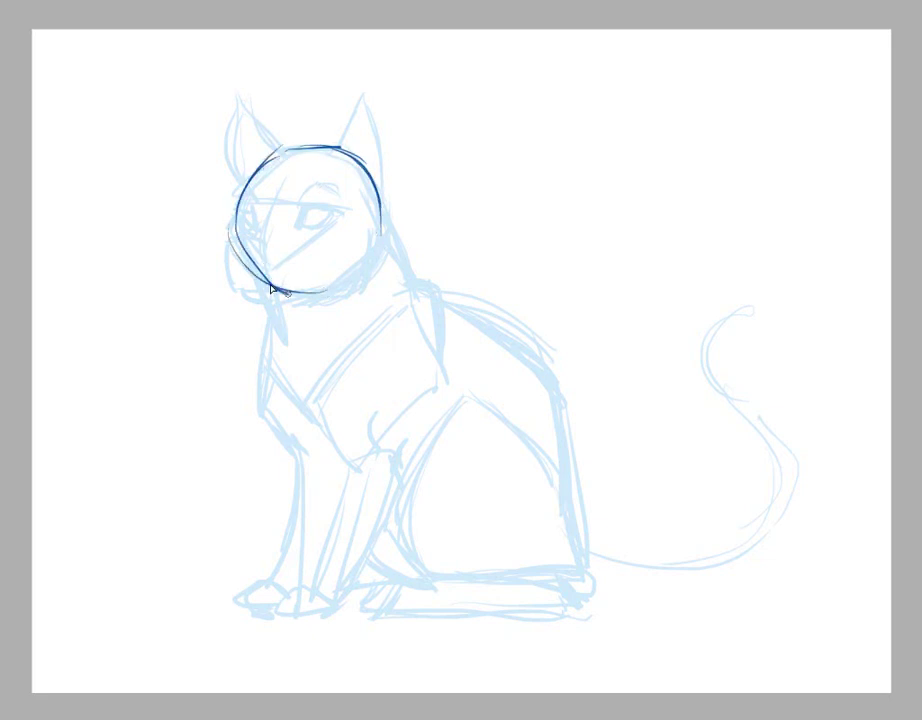
pyautogui.moveTo(274, 288)
pyautogui.mouseDown()
pyautogui.moveTo(366, 261)
pyautogui.moveTo(388, 215)
pyautogui.mouseUp()
pyautogui.moveTo(348, 284)
pyautogui.mouseDown()
pyautogui.moveTo(387, 214)
pyautogui.moveTo(372, 255)
pyautogui.mouseUp()
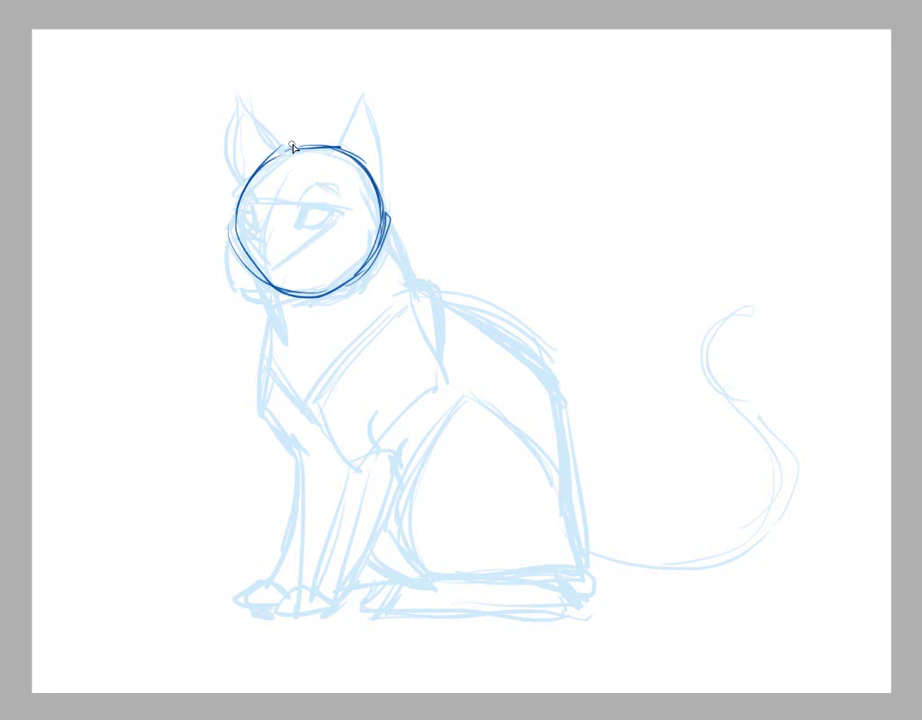
pyautogui.moveTo(291, 147)
pyautogui.mouseDown()
pyautogui.moveTo(251, 179)
pyautogui.moveTo(241, 212)
pyautogui.moveTo(274, 274)
pyautogui.moveTo(373, 228)
pyautogui.mouseUp()
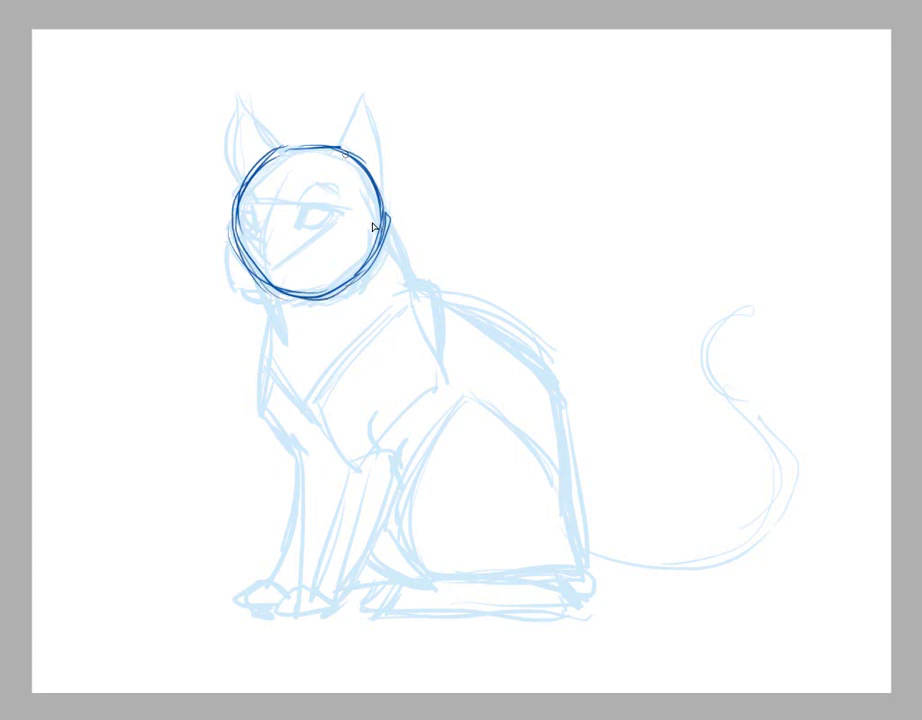
pyautogui.moveTo(343, 150)
pyautogui.mouseDown()
pyautogui.moveTo(377, 178)
pyautogui.moveTo(385, 230)
pyautogui.moveTo(276, 283)
pyautogui.mouseUp()
pyautogui.moveTo(234, 231); pyautogui.dragTo(286, 291)
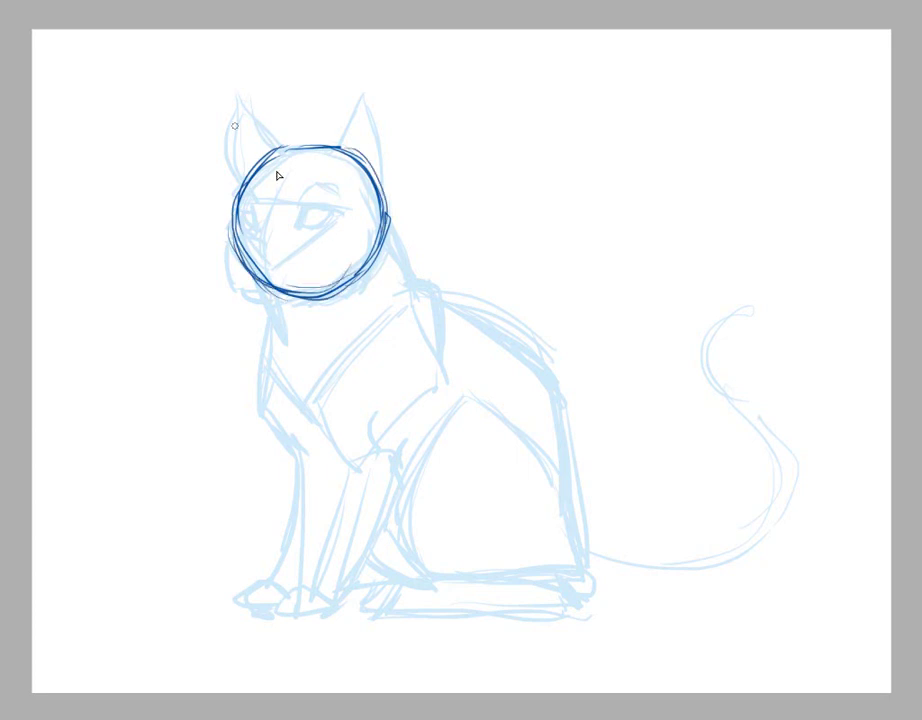
# Sketch both pointed ears on the head circle and the neck with a curved line around its base
pyautogui.moveTo(235, 101)
pyautogui.mouseDown()
pyautogui.moveTo(275, 147)
pyautogui.moveTo(233, 128)
pyautogui.moveTo(232, 208)
pyautogui.mouseUp()
pyautogui.moveTo(333, 152)
pyautogui.mouseDown()
pyautogui.moveTo(377, 74)
pyautogui.moveTo(394, 110)
pyautogui.moveTo(385, 213)
pyautogui.moveTo(396, 158)
pyautogui.mouseUp()
pyautogui.moveTo(271, 291)
pyautogui.mouseDown()
pyautogui.moveTo(285, 356)
pyautogui.moveTo(262, 284)
pyautogui.moveTo(283, 389)
pyautogui.moveTo(277, 353)
pyautogui.moveTo(331, 382)
pyautogui.moveTo(404, 324)
pyautogui.mouseUp()
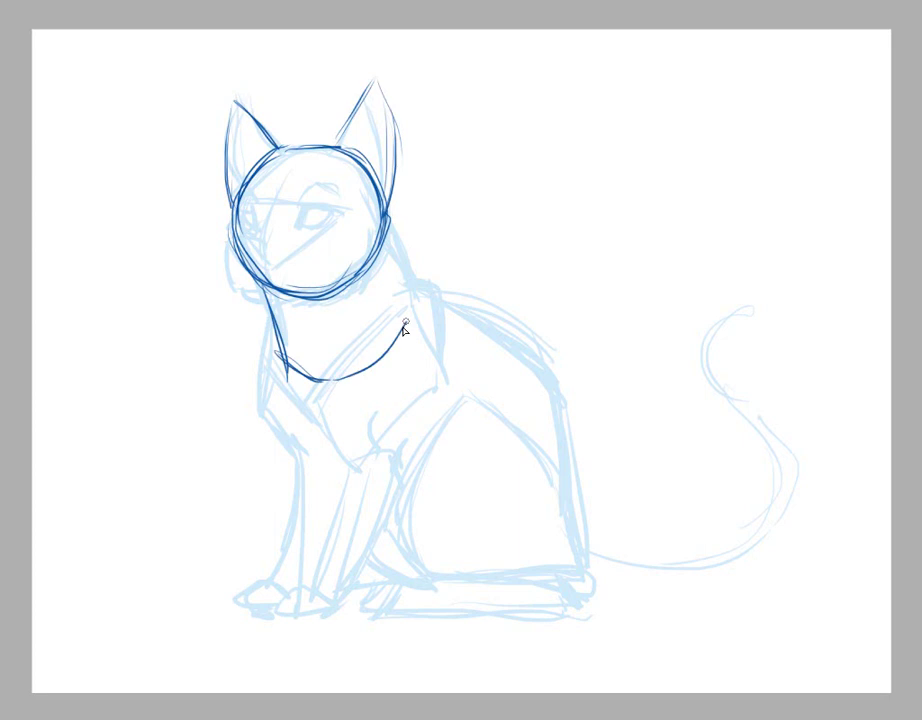
pyautogui.moveTo(387, 220)
pyautogui.mouseDown()
pyautogui.moveTo(417, 298)
pyautogui.moveTo(382, 357)
pyautogui.mouseUp()
pyautogui.moveTo(414, 302); pyautogui.dragTo(345, 376)
# Block in the angular shoulder blade and the chest planes with a V-shaped lower edge on both sides
pyautogui.moveTo(393, 303)
pyautogui.mouseDown()
pyautogui.moveTo(438, 280)
pyautogui.moveTo(451, 352)
pyautogui.mouseUp()
pyautogui.moveTo(436, 286); pyautogui.dragTo(450, 348)
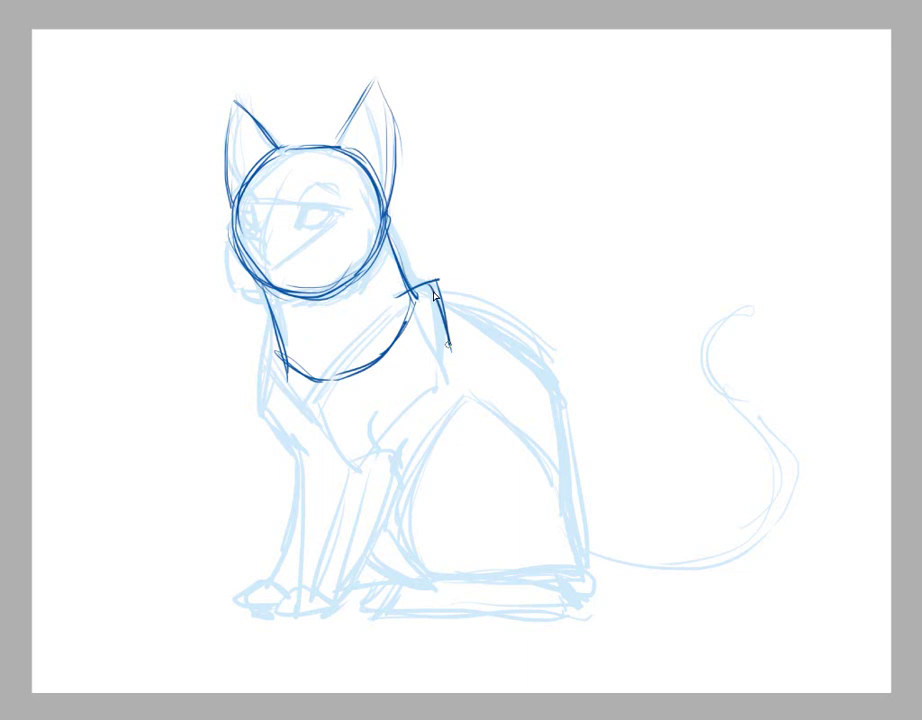
pyautogui.moveTo(394, 300)
pyautogui.mouseDown()
pyautogui.moveTo(431, 290)
pyautogui.moveTo(450, 344)
pyautogui.mouseUp()
pyautogui.moveTo(384, 317)
pyautogui.mouseDown()
pyautogui.moveTo(308, 397)
pyautogui.moveTo(356, 463)
pyautogui.mouseUp()
pyautogui.moveTo(311, 405)
pyautogui.mouseDown()
pyautogui.moveTo(346, 445)
pyautogui.moveTo(332, 437)
pyautogui.moveTo(385, 432)
pyautogui.moveTo(449, 375)
pyautogui.mouseUp()
pyautogui.moveTo(358, 457); pyautogui.dragTo(434, 387)
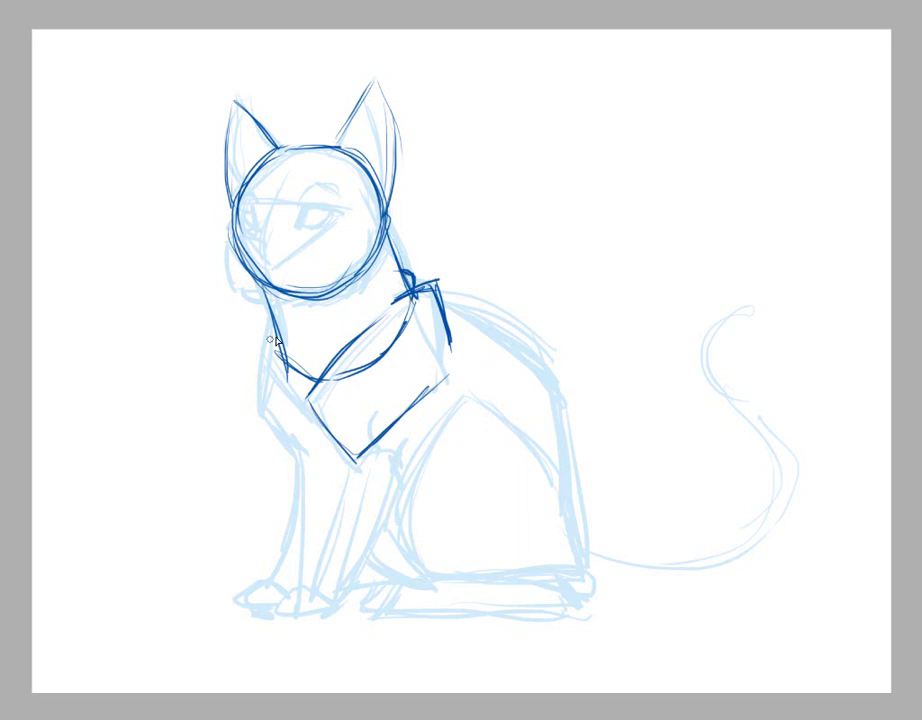
pyautogui.moveTo(273, 330)
pyautogui.mouseDown()
pyautogui.moveTo(251, 395)
pyautogui.moveTo(278, 432)
pyautogui.moveTo(313, 445)
pyautogui.mouseUp()
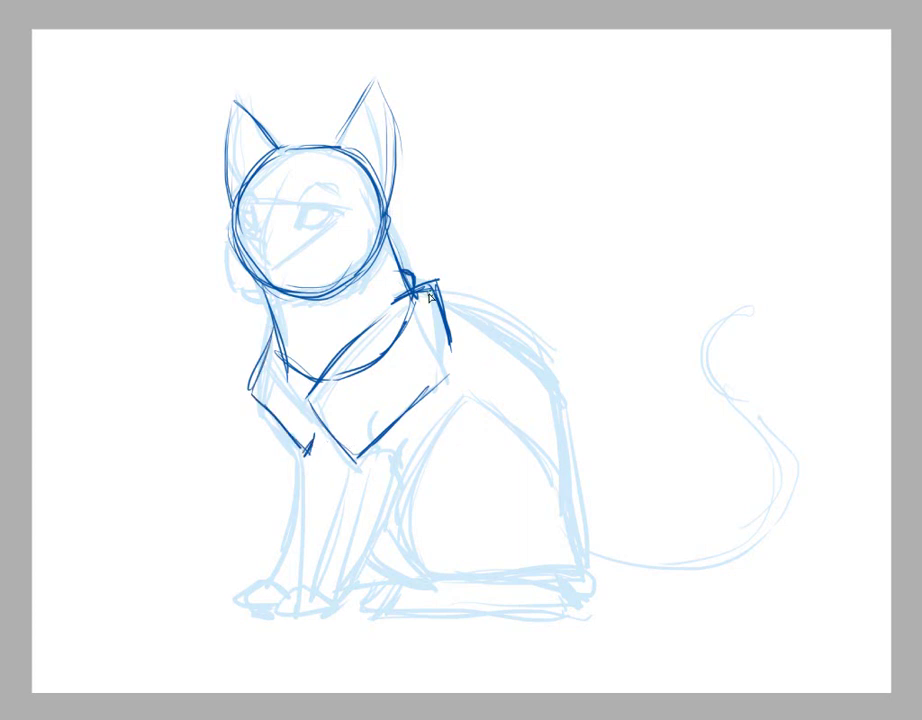
# Sketch the sloping back down to the rump and the long S-curved tail with a hooked tip
pyautogui.moveTo(436, 290)
pyautogui.mouseDown()
pyautogui.moveTo(550, 368)
pyautogui.moveTo(436, 292)
pyautogui.moveTo(550, 371)
pyautogui.moveTo(513, 346)
pyautogui.moveTo(559, 388)
pyautogui.moveTo(556, 373)
pyautogui.moveTo(585, 541)
pyautogui.mouseUp()
pyautogui.moveTo(553, 370); pyautogui.dragTo(600, 563)
pyautogui.moveTo(557, 385)
pyautogui.mouseDown()
pyautogui.moveTo(600, 560)
pyautogui.moveTo(575, 442)
pyautogui.moveTo(590, 571)
pyautogui.moveTo(652, 581)
pyautogui.moveTo(735, 568)
pyautogui.mouseUp()
pyautogui.moveTo(748, 353)
pyautogui.mouseDown()
pyautogui.moveTo(727, 420)
pyautogui.moveTo(755, 465)
pyautogui.moveTo(761, 539)
pyautogui.moveTo(697, 590)
pyautogui.mouseUp()
pyautogui.moveTo(728, 412)
pyautogui.mouseDown()
pyautogui.moveTo(785, 366)
pyautogui.moveTo(742, 438)
pyautogui.moveTo(705, 569)
pyautogui.mouseUp()
pyautogui.moveTo(578, 553)
pyautogui.mouseDown()
pyautogui.moveTo(693, 590)
pyautogui.moveTo(761, 539)
pyautogui.mouseUp()
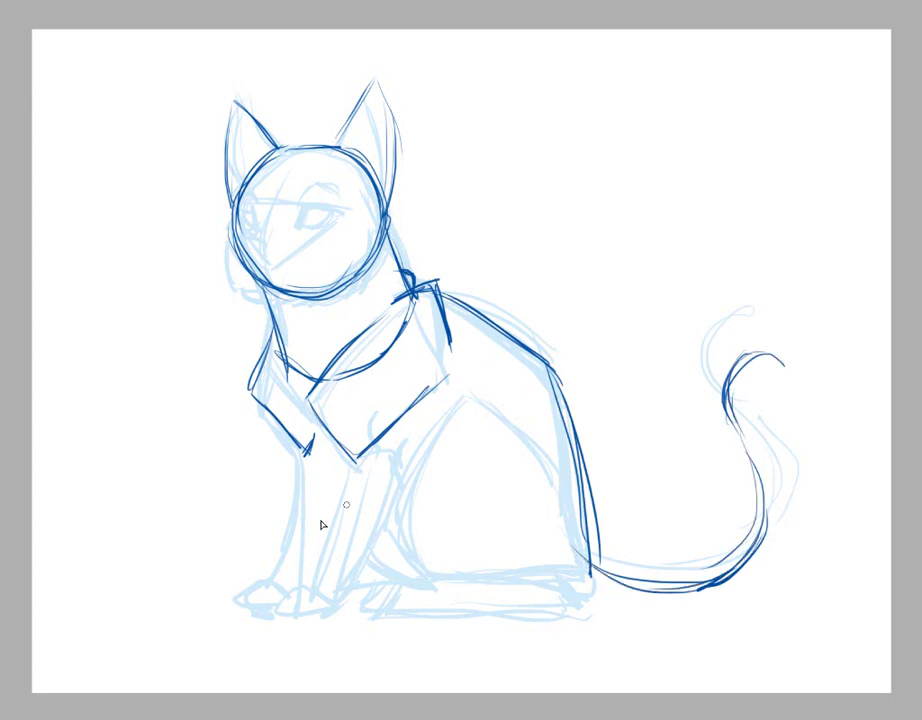
# Place the first long lines of the front legs and sketch the arched haunch with its flat hind foot
pyautogui.moveTo(373, 474); pyautogui.dragTo(343, 611)
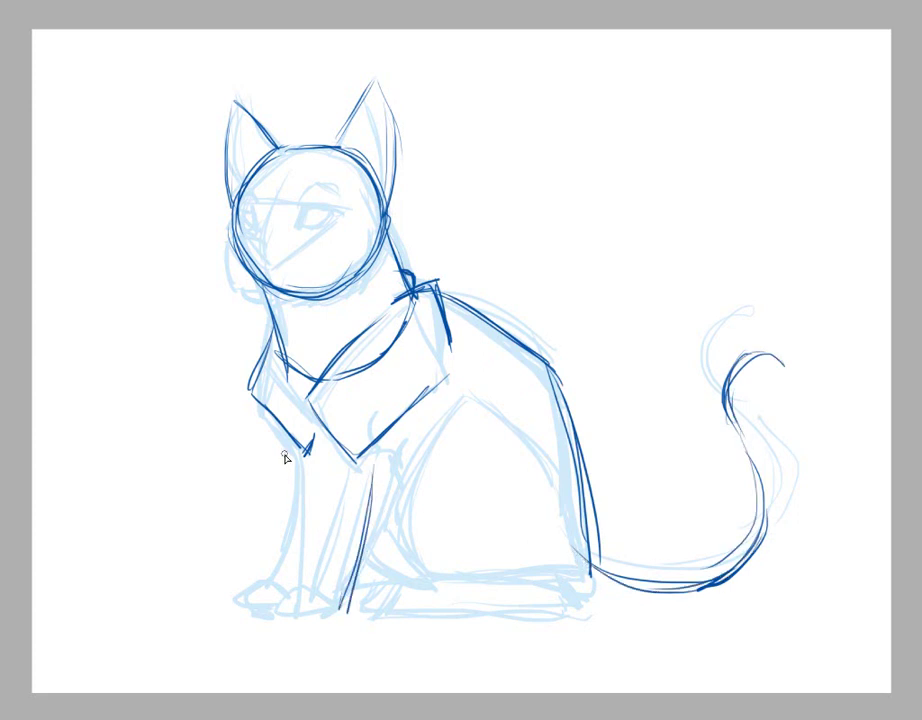
pyautogui.moveTo(288, 455); pyautogui.dragTo(285, 605)
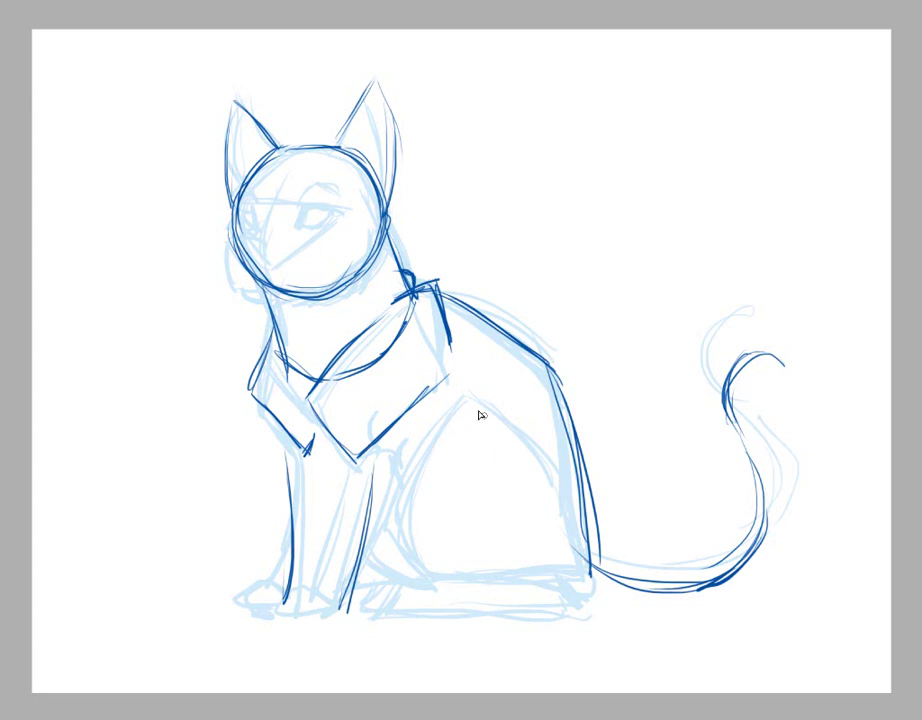
pyautogui.moveTo(482, 415)
pyautogui.mouseDown()
pyautogui.moveTo(562, 477)
pyautogui.moveTo(572, 530)
pyautogui.mouseUp()
pyautogui.moveTo(490, 425); pyautogui.dragTo(416, 502)
pyautogui.moveTo(482, 417)
pyautogui.mouseDown()
pyautogui.moveTo(458, 450)
pyautogui.moveTo(414, 502)
pyautogui.moveTo(428, 496)
pyautogui.moveTo(411, 539)
pyautogui.moveTo(420, 564)
pyautogui.moveTo(423, 547)
pyautogui.moveTo(461, 607)
pyautogui.moveTo(575, 607)
pyautogui.mouseUp()
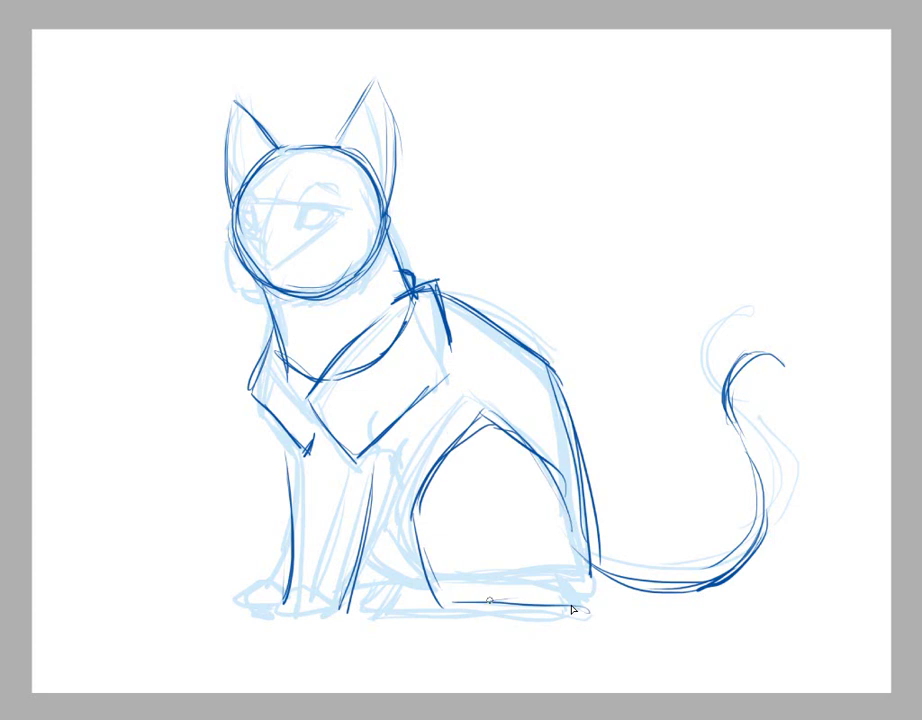
pyautogui.moveTo(479, 601); pyautogui.dragTo(579, 625)
pyautogui.moveTo(424, 610)
pyautogui.mouseDown()
pyautogui.moveTo(386, 635)
pyautogui.moveTo(577, 633)
pyautogui.mouseUp()
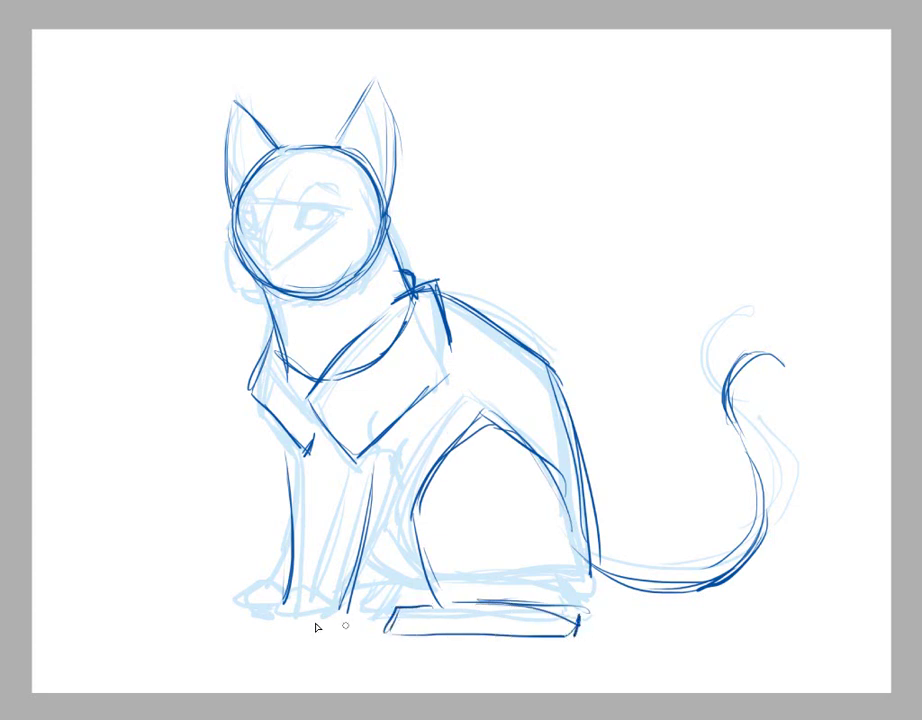
# Sketch the wedge-shaped near front paw and build up the front leg edges between chest and paws
pyautogui.moveTo(355, 632)
pyautogui.mouseDown()
pyautogui.moveTo(337, 614)
pyautogui.moveTo(300, 633)
pyautogui.mouseUp()
pyautogui.moveTo(300, 633)
pyautogui.mouseDown()
pyautogui.moveTo(360, 635)
pyautogui.moveTo(303, 639)
pyautogui.moveTo(361, 625)
pyautogui.moveTo(383, 568)
pyautogui.moveTo(353, 630)
pyautogui.moveTo(380, 602)
pyautogui.mouseUp()
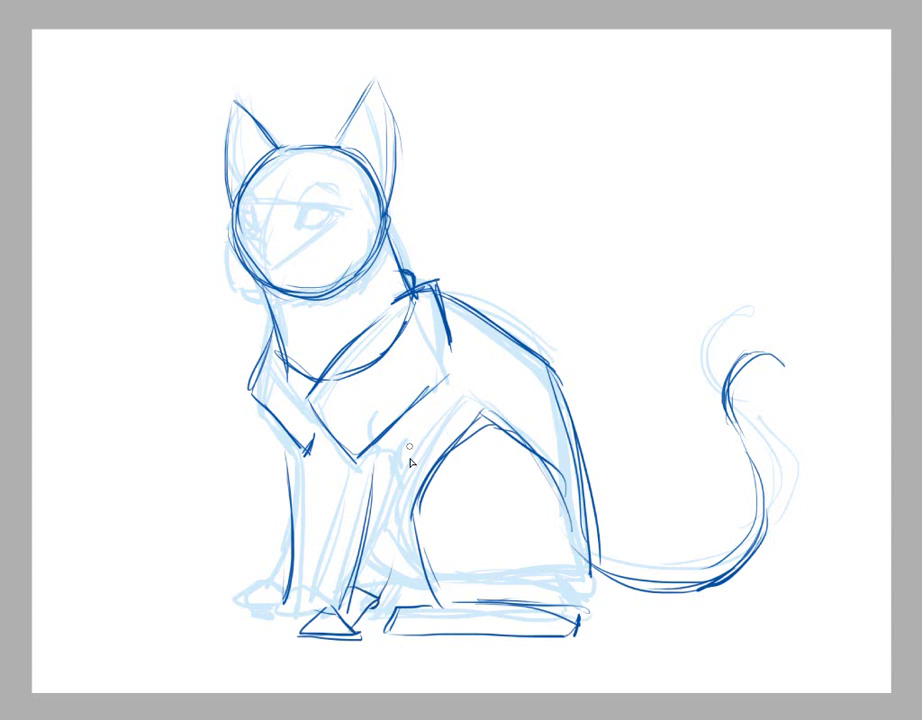
pyautogui.moveTo(403, 439)
pyautogui.mouseDown()
pyautogui.moveTo(385, 601)
pyautogui.moveTo(411, 498)
pyautogui.moveTo(385, 600)
pyautogui.mouseUp()
pyautogui.moveTo(408, 501); pyautogui.dragTo(386, 600)
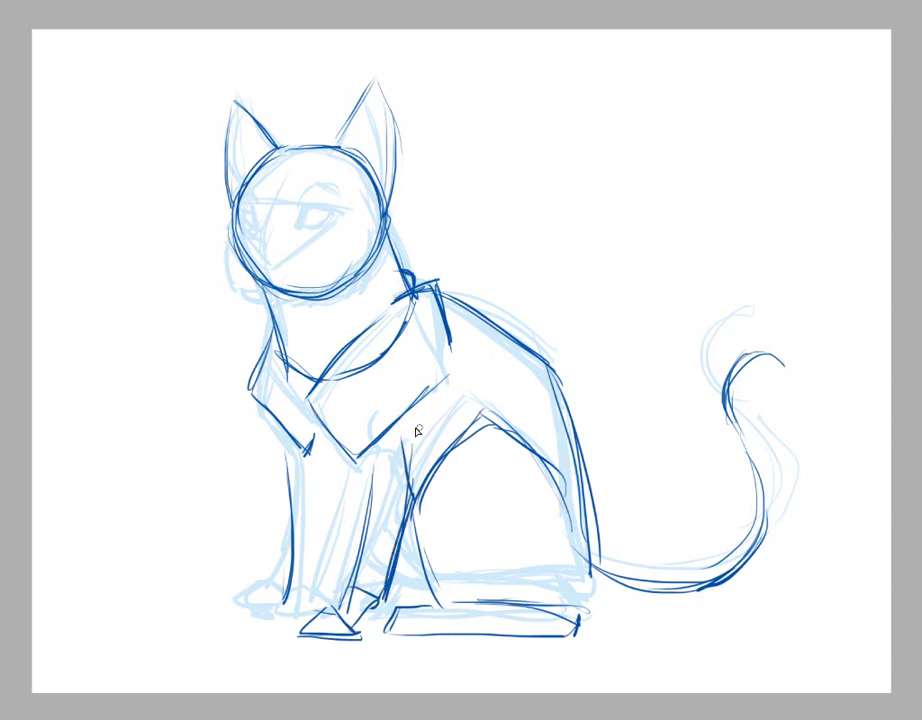
pyautogui.moveTo(430, 434)
pyautogui.mouseDown()
pyautogui.moveTo(408, 488)
pyautogui.moveTo(418, 514)
pyautogui.mouseUp()
pyautogui.moveTo(415, 505); pyautogui.dragTo(383, 602)
pyautogui.moveTo(353, 488); pyautogui.dragTo(357, 551)
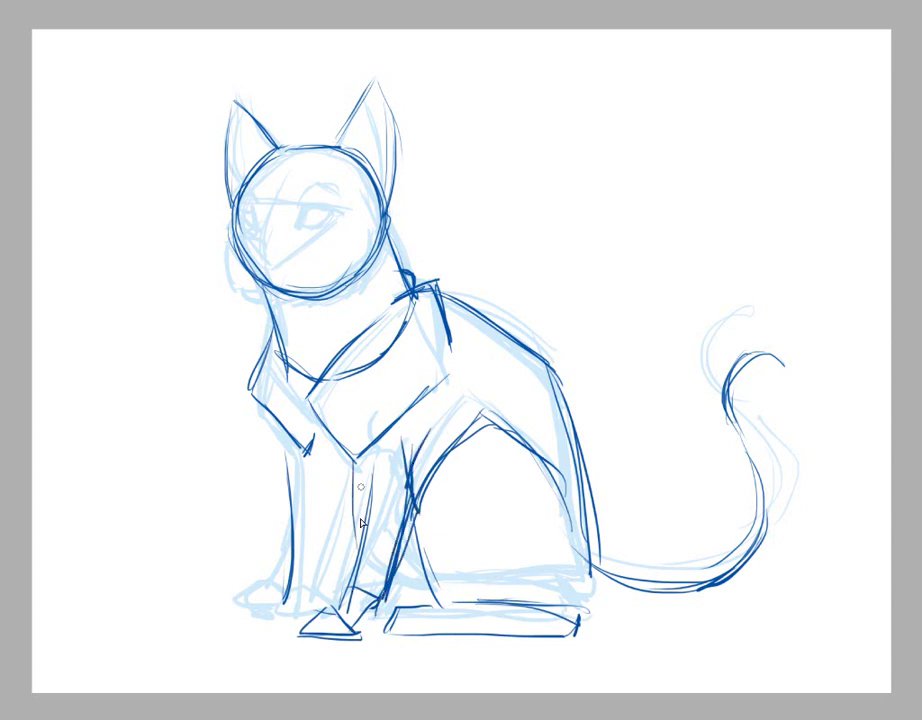
pyautogui.moveTo(361, 457)
pyautogui.mouseDown()
pyautogui.moveTo(344, 611)
pyautogui.moveTo(354, 587)
pyautogui.mouseUp()
pyautogui.moveTo(321, 467)
pyautogui.mouseDown()
pyautogui.moveTo(344, 487)
pyautogui.moveTo(326, 468)
pyautogui.moveTo(413, 599)
pyautogui.moveTo(395, 595)
pyautogui.moveTo(303, 478)
pyautogui.moveTo(330, 516)
pyautogui.moveTo(329, 473)
pyautogui.moveTo(336, 510)
pyautogui.moveTo(317, 608)
pyautogui.mouseUp()
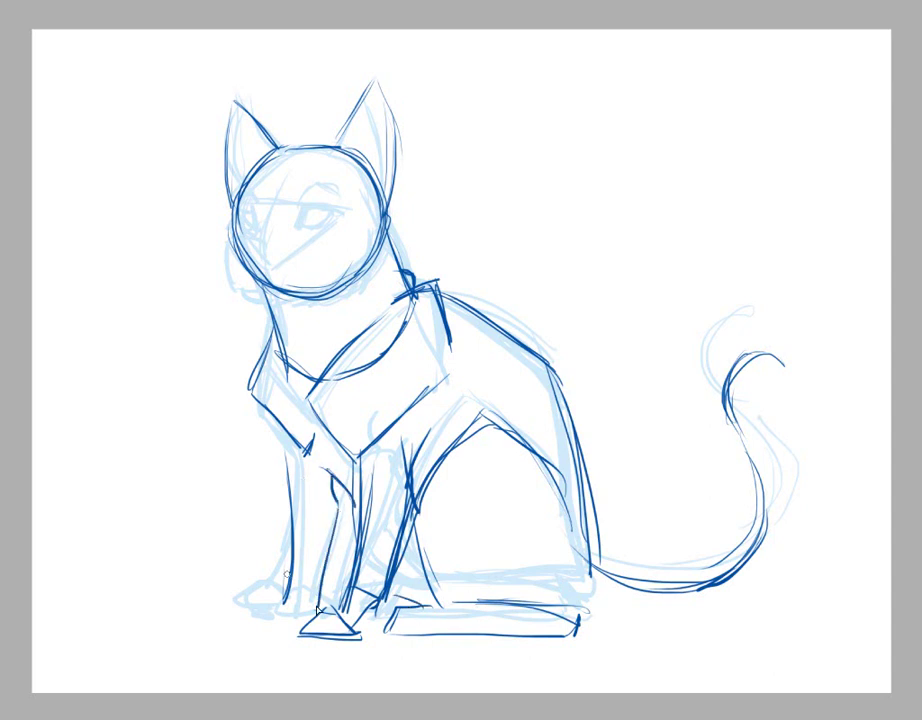
# Sketch the far front leg's outer contour and paw, and strengthen the neck, shoulder and chest lines
pyautogui.moveTo(269, 411)
pyautogui.mouseDown()
pyautogui.moveTo(284, 533)
pyautogui.moveTo(282, 607)
pyautogui.moveTo(274, 608)
pyautogui.moveTo(301, 624)
pyautogui.moveTo(268, 605)
pyautogui.moveTo(244, 623)
pyautogui.moveTo(296, 632)
pyautogui.mouseUp()
pyautogui.moveTo(388, 224)
pyautogui.mouseDown()
pyautogui.moveTo(411, 284)
pyautogui.moveTo(488, 318)
pyautogui.moveTo(423, 294)
pyautogui.moveTo(431, 288)
pyautogui.moveTo(452, 342)
pyautogui.mouseUp()
pyautogui.moveTo(272, 321)
pyautogui.mouseDown()
pyautogui.moveTo(251, 389)
pyautogui.moveTo(291, 441)
pyautogui.moveTo(290, 525)
pyautogui.mouseUp()
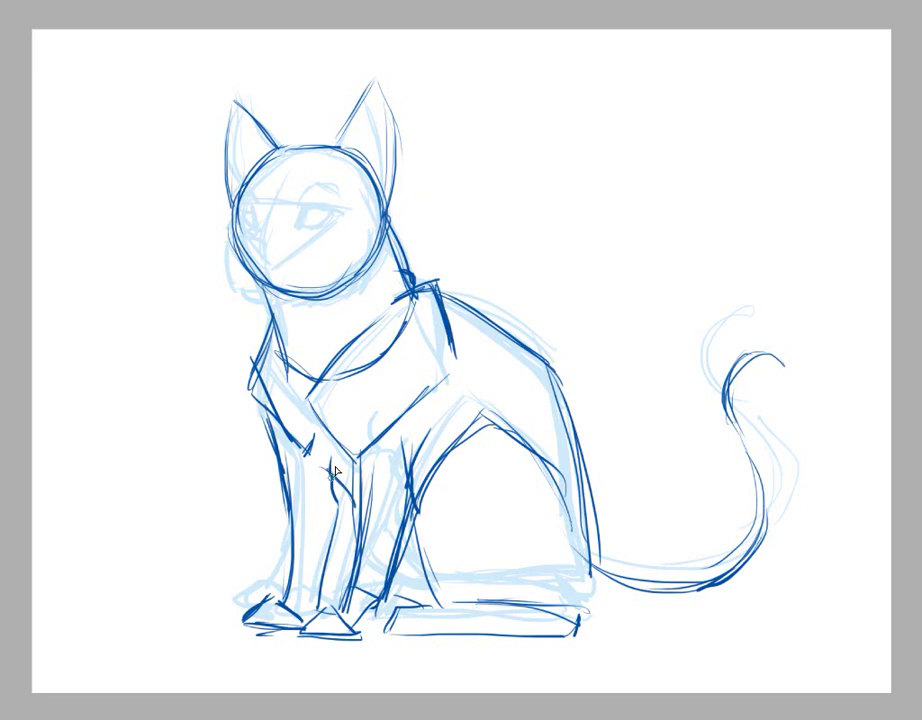
# Reinforce the inner edges of both front legs and the planes of the near front paw
pyautogui.moveTo(332, 475); pyautogui.dragTo(350, 502)
pyautogui.moveTo(346, 502); pyautogui.dragTo(318, 608)
pyautogui.moveTo(344, 512); pyautogui.dragTo(328, 606)
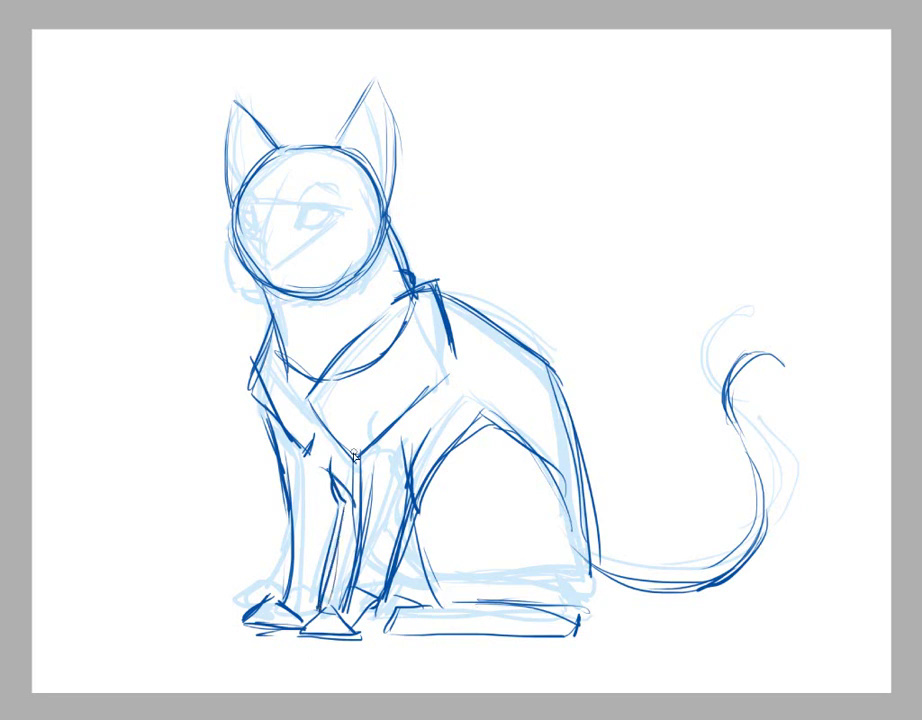
pyautogui.moveTo(355, 456)
pyautogui.mouseDown()
pyautogui.moveTo(362, 555)
pyautogui.moveTo(344, 612)
pyautogui.moveTo(363, 634)
pyautogui.mouseUp()
pyautogui.moveTo(404, 537); pyautogui.dragTo(366, 632)
pyautogui.moveTo(357, 583)
pyautogui.mouseDown()
pyautogui.moveTo(329, 611)
pyautogui.moveTo(360, 639)
pyautogui.mouseUp()
pyautogui.moveTo(328, 604); pyautogui.dragTo(302, 625)
pyautogui.moveTo(302, 627); pyautogui.dragTo(328, 627)
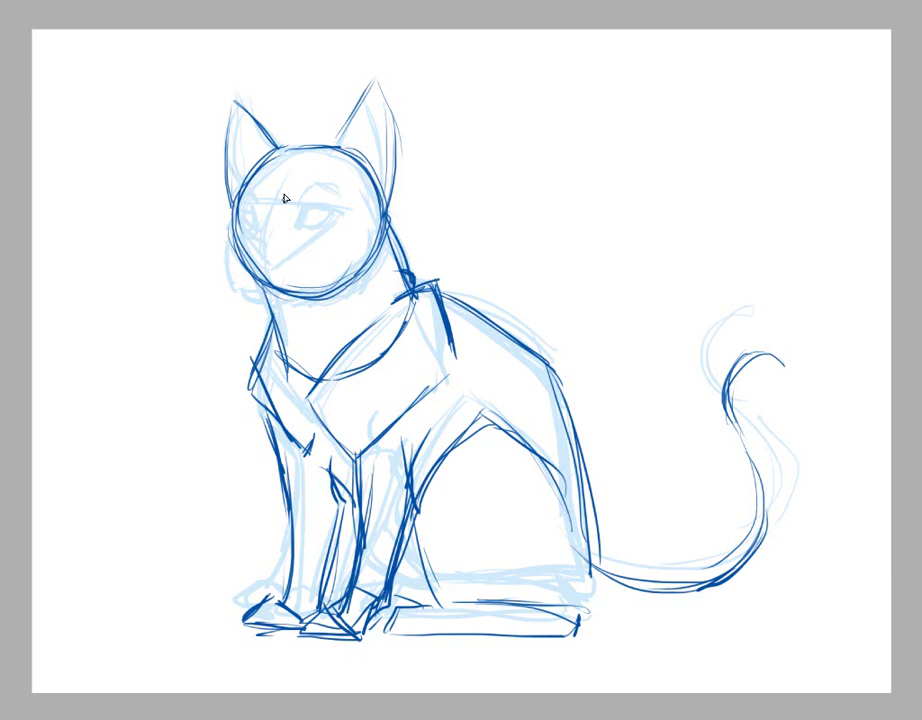
# Draw the facial guidelines: a curved centre line, an eye line and a diagonal from the eye corner to the chin
pyautogui.moveTo(237, 199)
pyautogui.mouseDown()
pyautogui.moveTo(344, 210)
pyautogui.moveTo(259, 288)
pyautogui.mouseUp()
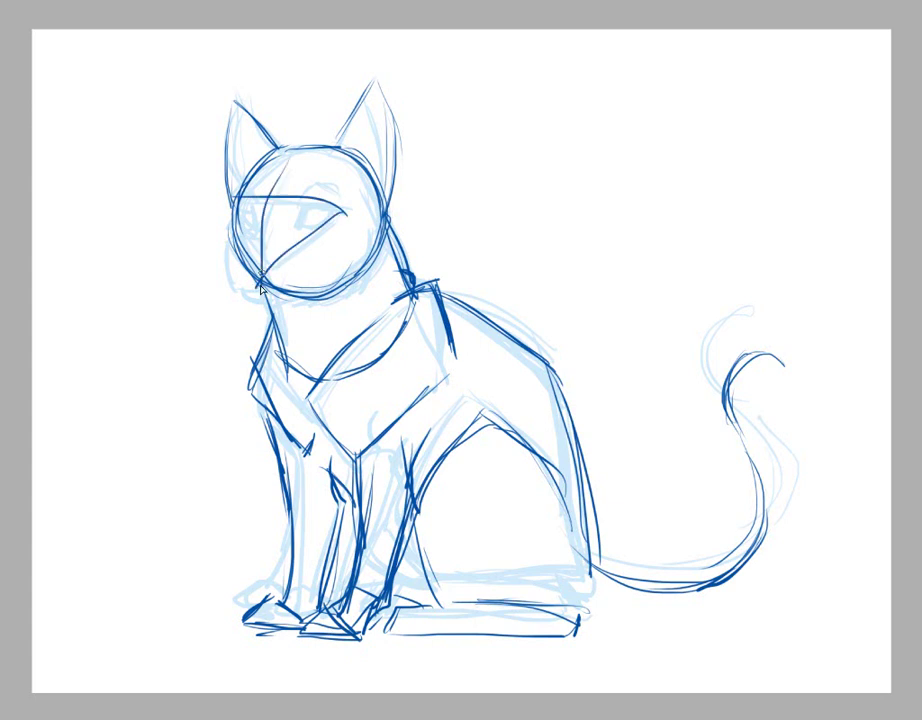
pyautogui.moveTo(264, 197)
pyautogui.mouseDown()
pyautogui.moveTo(351, 219)
pyautogui.moveTo(263, 280)
pyautogui.mouseUp()
pyautogui.moveTo(325, 205); pyautogui.dragTo(224, 202)
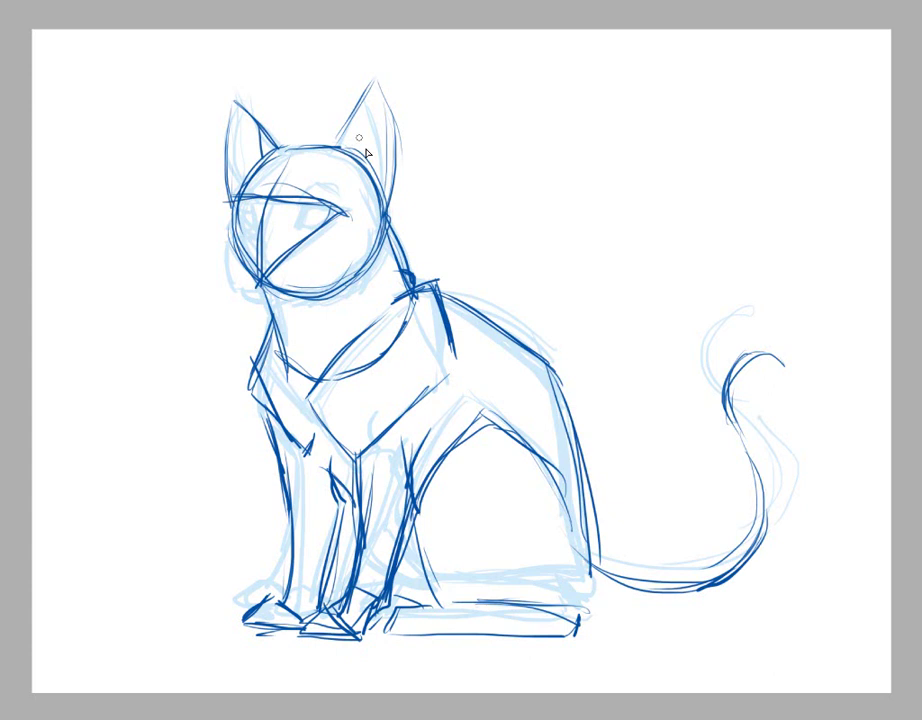
# Refine both ears with inner folds and firmer outer edges, and add half-lidded eyes under the eye line
pyautogui.moveTo(349, 151); pyautogui.dragTo(374, 90)
pyautogui.moveTo(402, 172); pyautogui.dragTo(385, 222)
pyautogui.moveTo(233, 100)
pyautogui.mouseDown()
pyautogui.moveTo(274, 147)
pyautogui.moveTo(232, 199)
pyautogui.mouseUp()
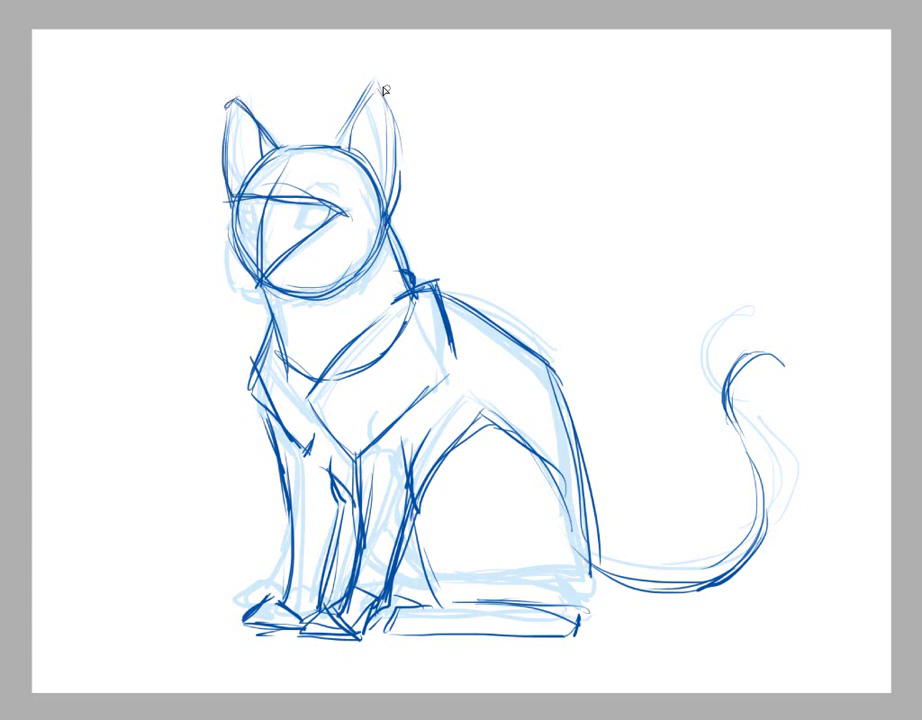
pyautogui.moveTo(384, 88)
pyautogui.mouseDown()
pyautogui.moveTo(401, 141)
pyautogui.moveTo(395, 204)
pyautogui.mouseUp()
pyautogui.moveTo(361, 106)
pyautogui.mouseDown()
pyautogui.moveTo(328, 154)
pyautogui.moveTo(347, 158)
pyautogui.mouseUp()
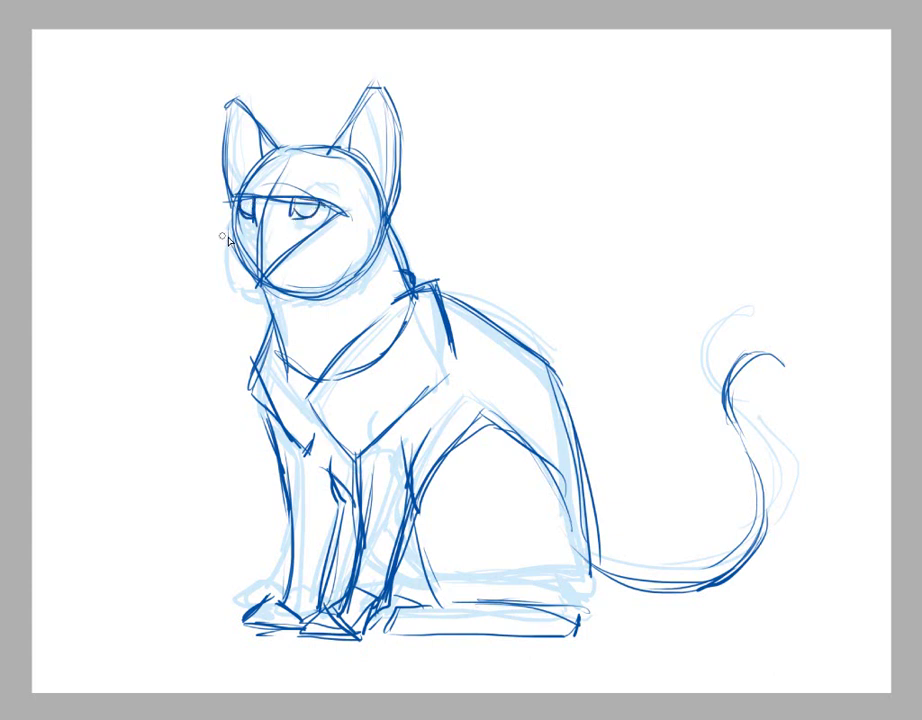
# Block in the boxy muzzle and nose, and strengthen the cheek, brow and back-of-head contours
pyautogui.moveTo(228, 240)
pyautogui.mouseDown()
pyautogui.moveTo(216, 238)
pyautogui.moveTo(233, 231)
pyautogui.moveTo(236, 291)
pyautogui.moveTo(279, 285)
pyautogui.mouseUp()
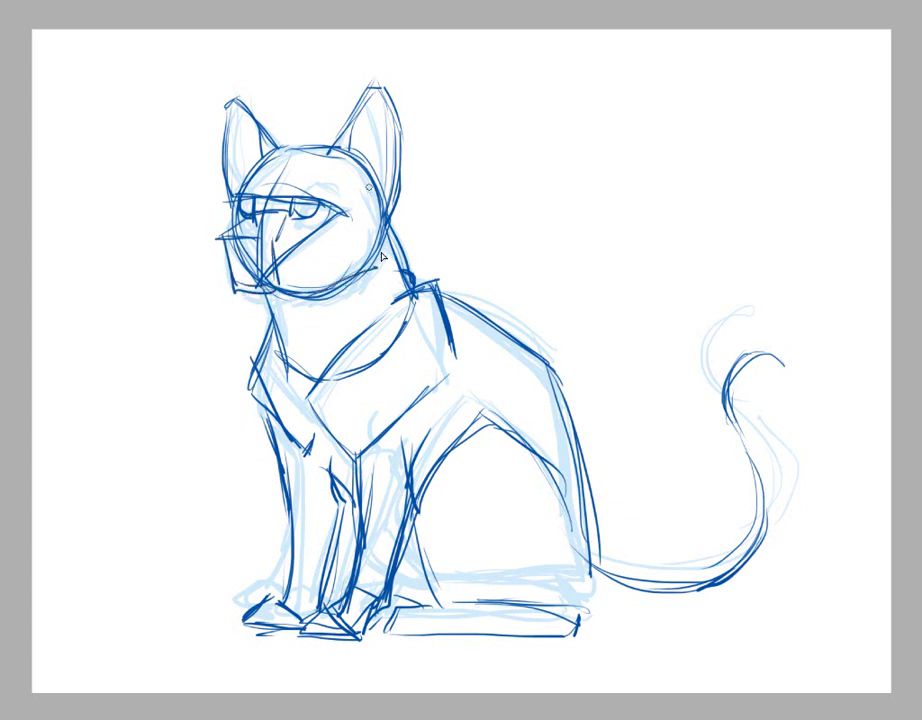
pyautogui.moveTo(343, 216); pyautogui.dragTo(308, 243)
pyautogui.moveTo(386, 218); pyautogui.dragTo(367, 268)
pyautogui.moveTo(357, 164)
pyautogui.mouseDown()
pyautogui.moveTo(387, 216)
pyautogui.moveTo(362, 270)
pyautogui.mouseUp()
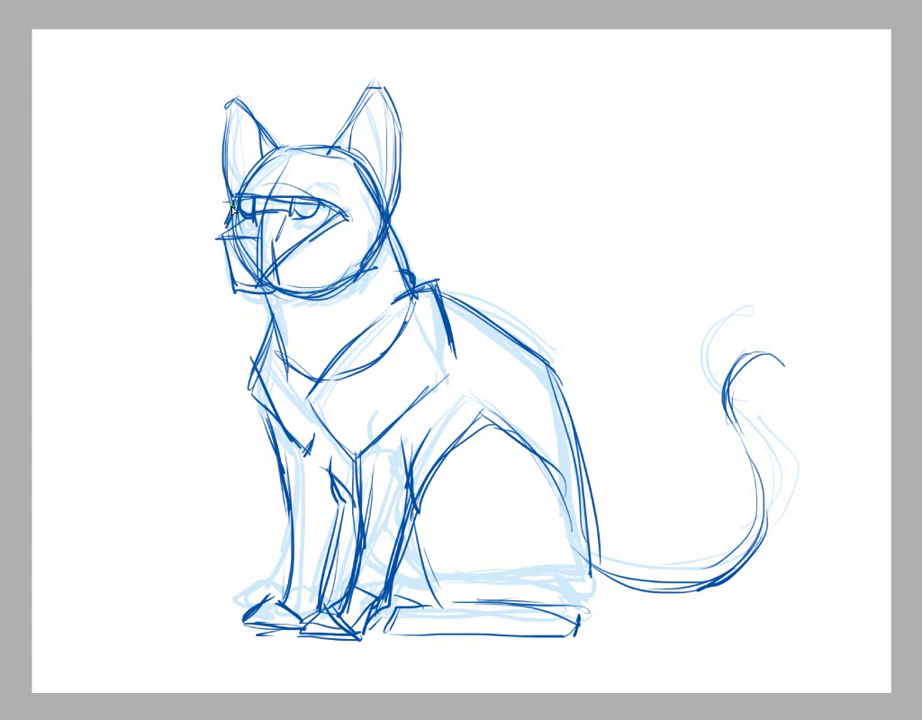
pyautogui.moveTo(276, 159)
pyautogui.mouseDown()
pyautogui.moveTo(340, 150)
pyautogui.moveTo(234, 194)
pyautogui.mouseUp()
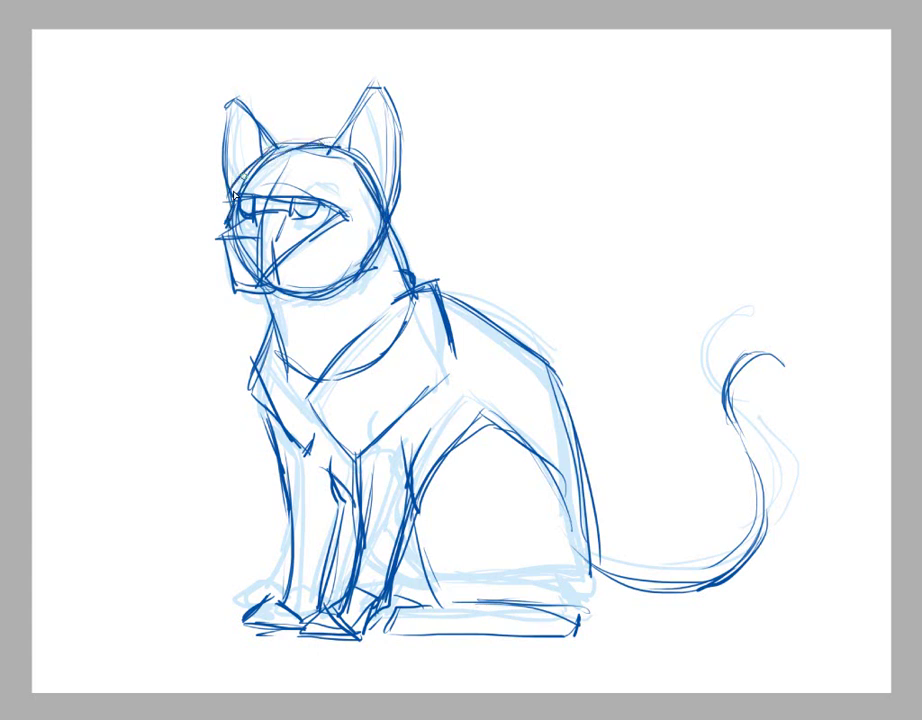
# Add the side neck line, reinforce the front of the neck, and connect the rump to the hind foot's heel
pyautogui.moveTo(362, 156)
pyautogui.mouseDown()
pyautogui.moveTo(387, 222)
pyautogui.moveTo(366, 329)
pyautogui.mouseUp()
pyautogui.moveTo(270, 300); pyautogui.dragTo(287, 373)
pyautogui.moveTo(266, 287); pyautogui.dragTo(310, 400)
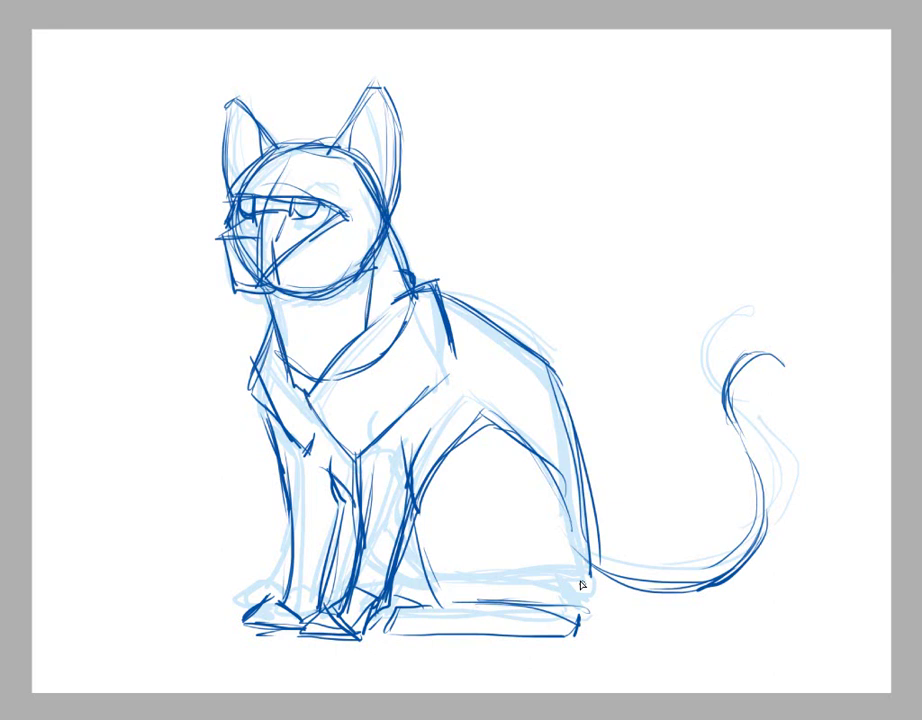
pyautogui.moveTo(590, 580); pyautogui.dragTo(581, 627)
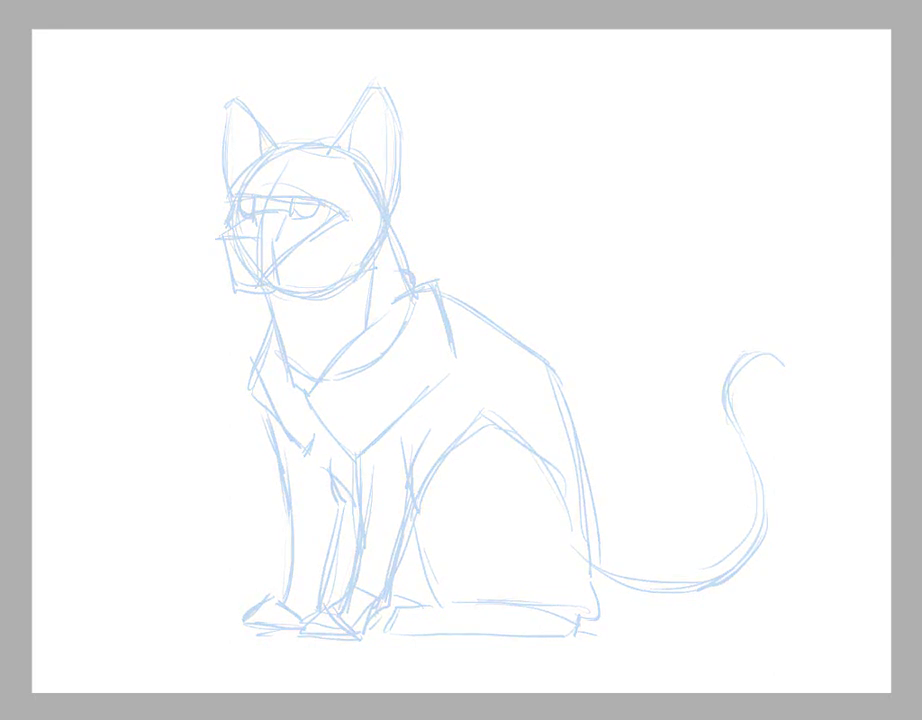
# Outline the cat's far ear in dark blue over the pale sketch, with rounded tip, outer edge and inner fold
pyautogui.scroll(1, 706, 333)
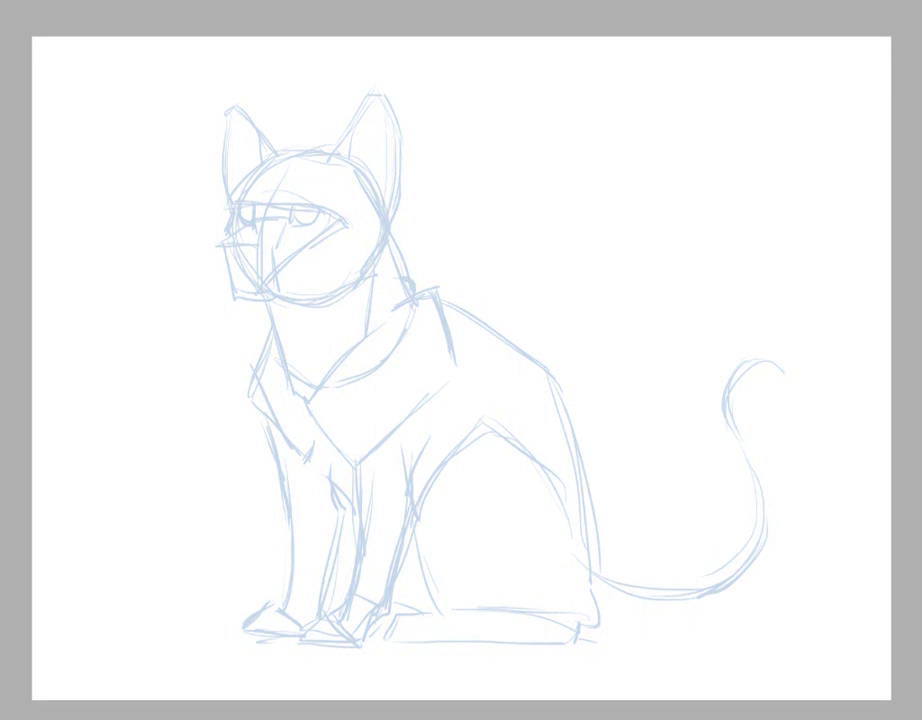
pyautogui.click(285, 272)
pyautogui.click(355, 238)
pyautogui.scroll(4, 806, 272)
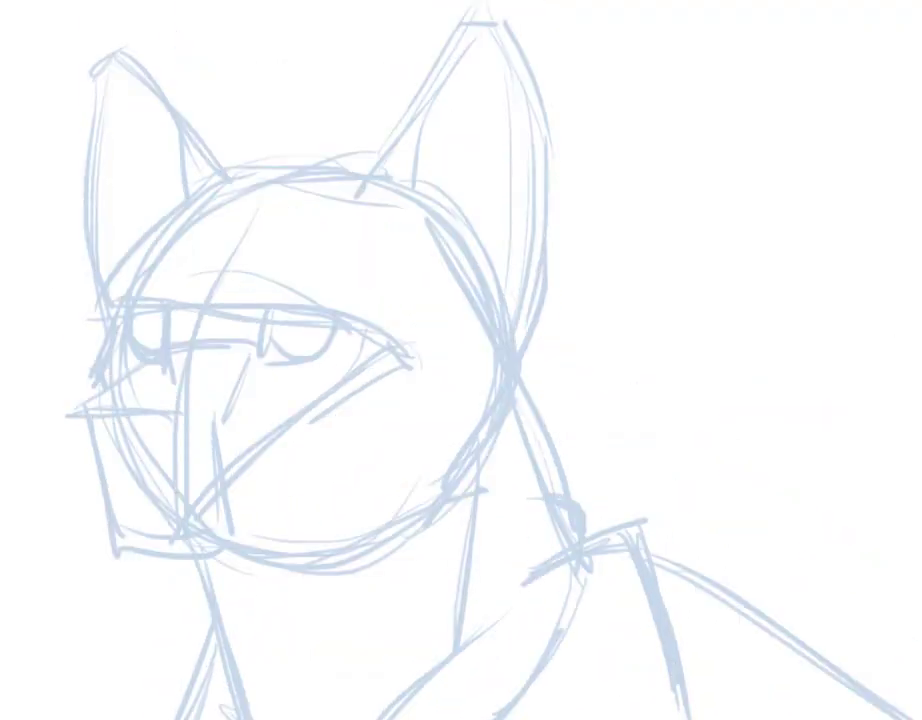
pyautogui.hscroll(-5, 461, 360)
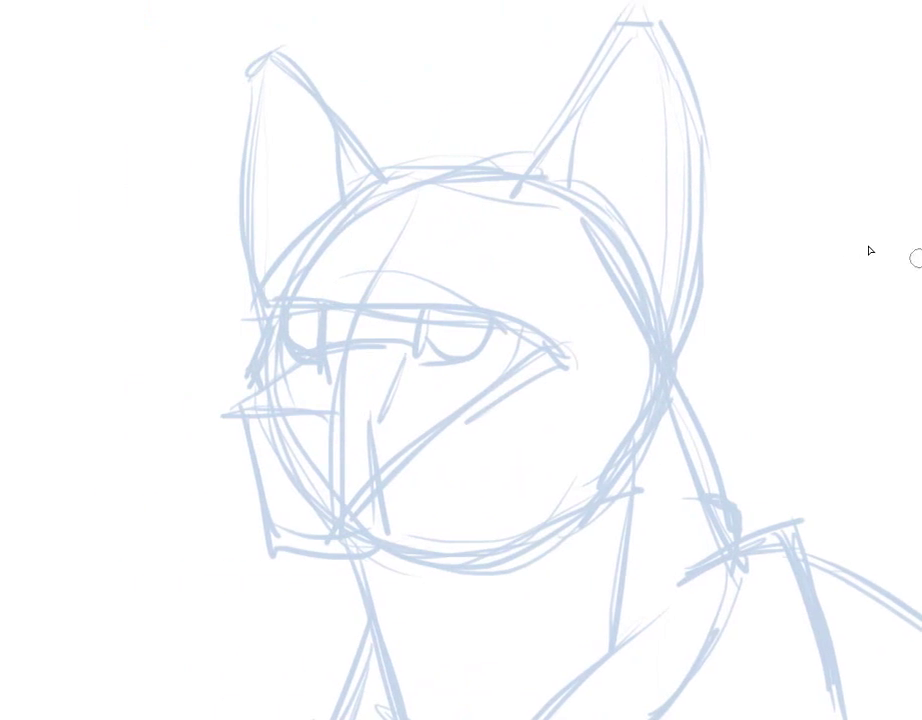
pyautogui.scroll(1, 800, 189)
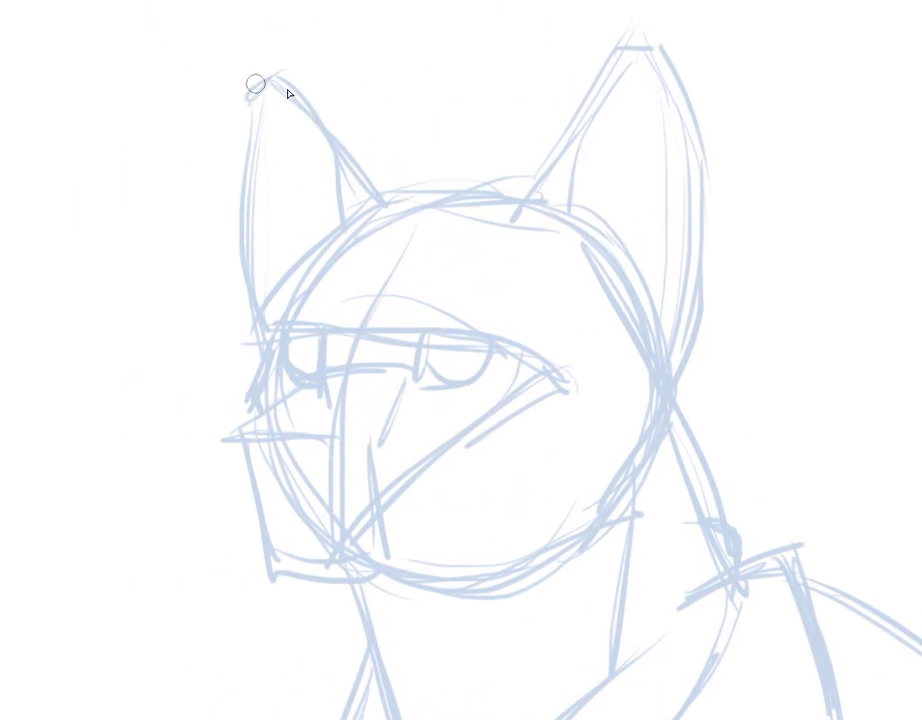
pyautogui.moveTo(249, 96)
pyautogui.mouseDown()
pyautogui.moveTo(288, 89)
pyautogui.moveTo(390, 198)
pyautogui.mouseUp()
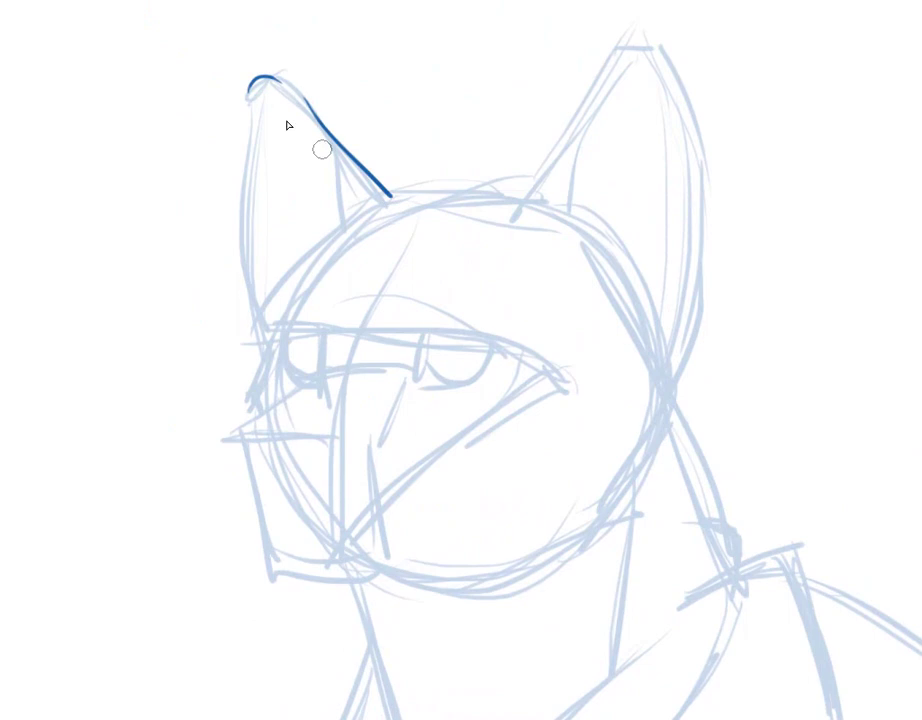
pyautogui.moveTo(297, 108); pyautogui.dragTo(361, 225)
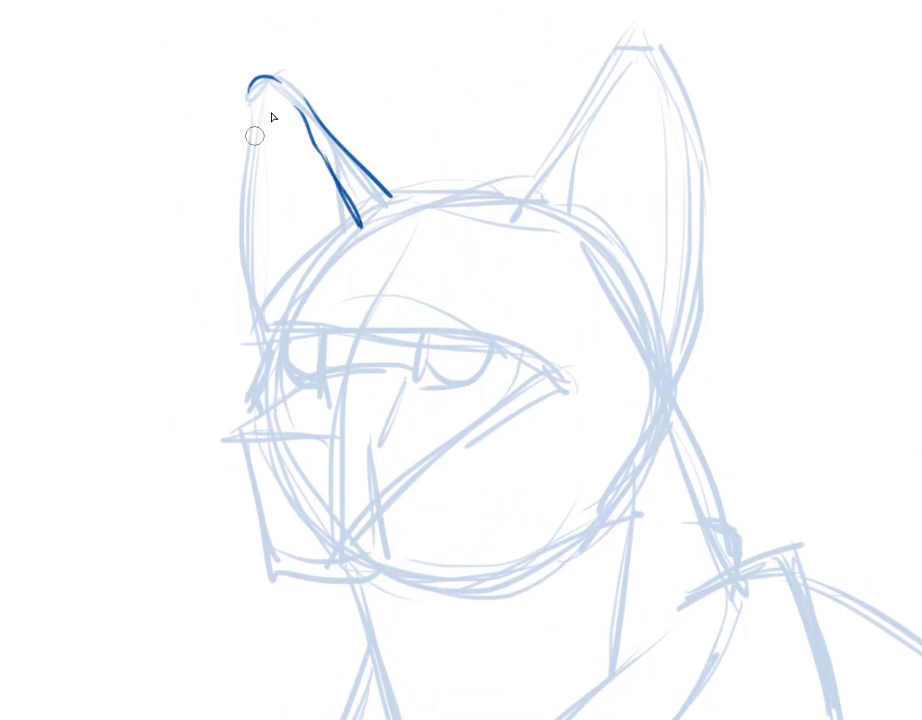
pyautogui.moveTo(248, 114)
pyautogui.mouseDown()
pyautogui.moveTo(237, 228)
pyautogui.moveTo(264, 321)
pyautogui.mouseUp()
pyautogui.moveTo(239, 184); pyautogui.dragTo(271, 311)
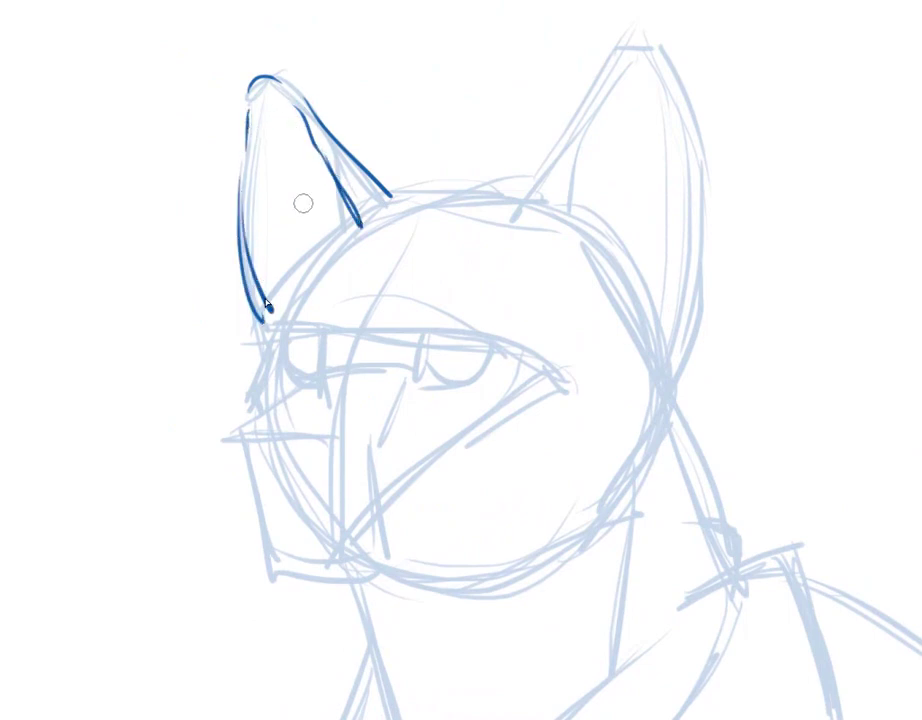
pyautogui.moveTo(345, 152); pyautogui.dragTo(403, 193)
# Outline the near ear with layered folds at its base, and draw the skull line between the ears and below the far ear
pyautogui.moveTo(533, 197)
pyautogui.mouseDown()
pyautogui.moveTo(610, 72)
pyautogui.moveTo(655, 50)
pyautogui.moveTo(650, 60)
pyautogui.moveTo(686, 113)
pyautogui.mouseUp()
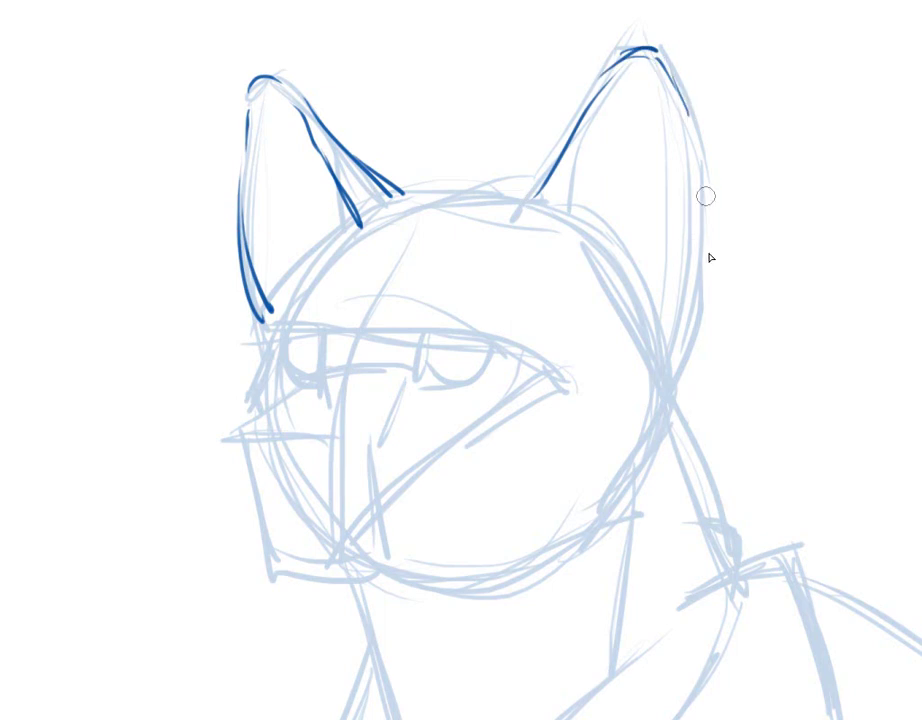
pyautogui.moveTo(701, 165); pyautogui.dragTo(678, 362)
pyautogui.moveTo(704, 272)
pyautogui.mouseDown()
pyautogui.moveTo(682, 380)
pyautogui.moveTo(661, 351)
pyautogui.mouseUp()
pyautogui.moveTo(665, 352); pyautogui.dragTo(679, 380)
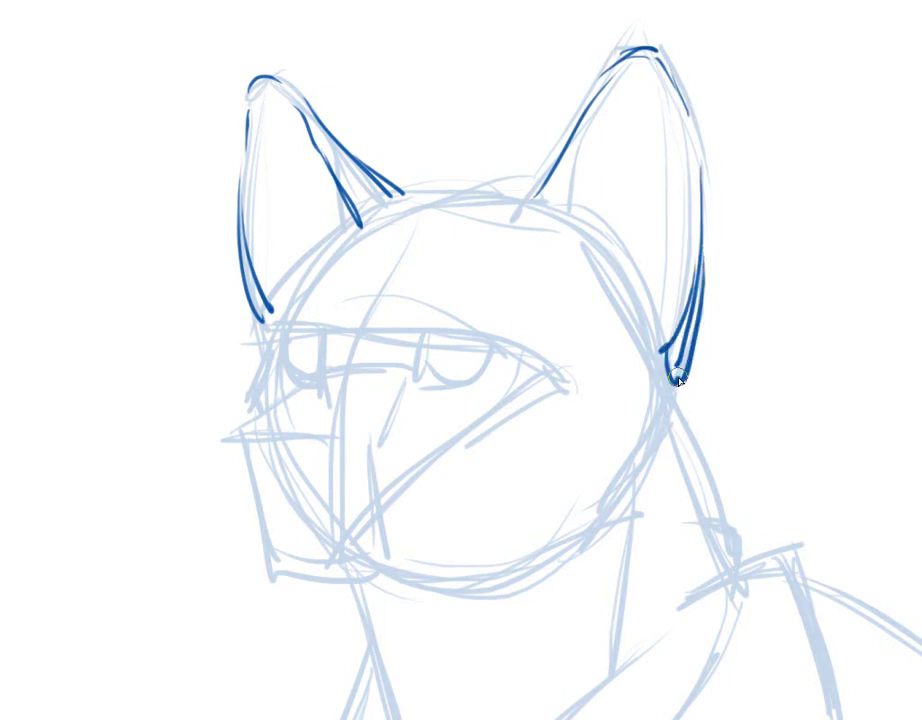
pyautogui.moveTo(704, 284); pyautogui.dragTo(687, 432)
pyautogui.moveTo(702, 313); pyautogui.dragTo(688, 430)
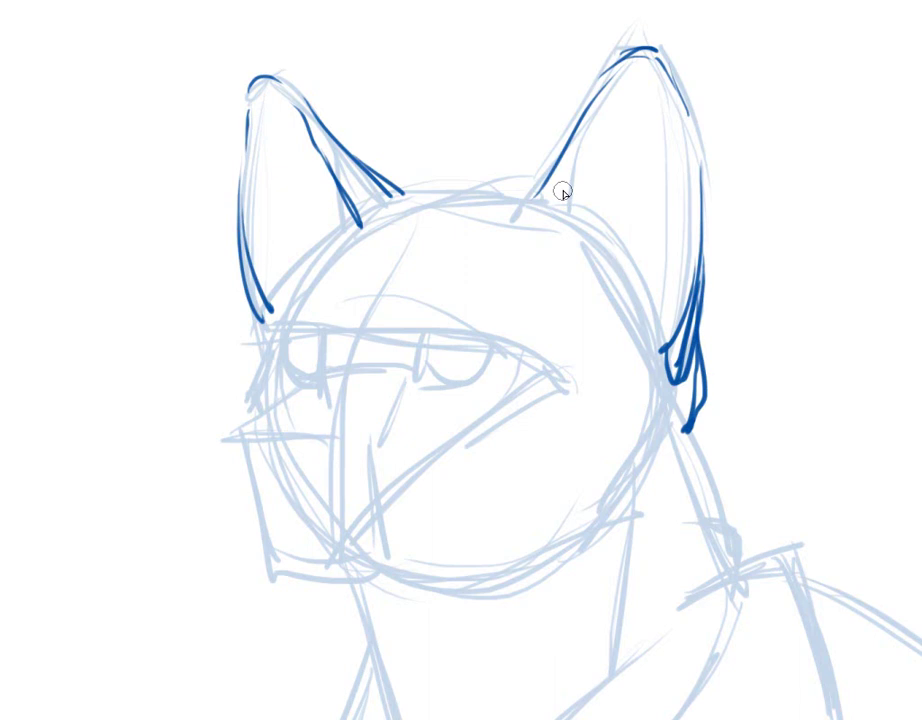
pyautogui.moveTo(424, 197)
pyautogui.mouseDown()
pyautogui.moveTo(531, 189)
pyautogui.moveTo(408, 191)
pyautogui.mouseUp()
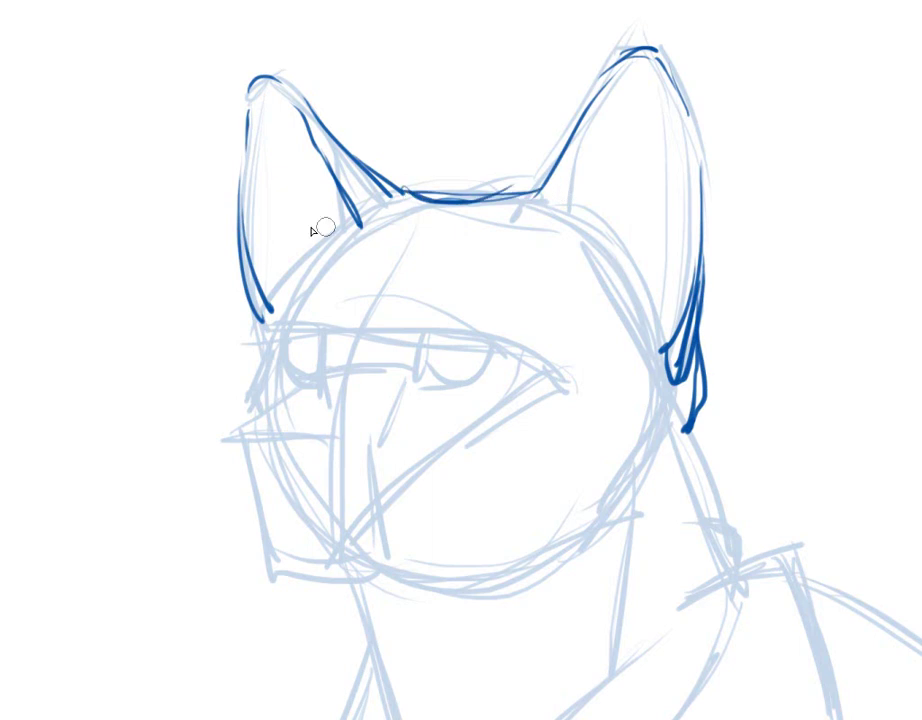
pyautogui.moveTo(362, 222); pyautogui.dragTo(272, 312)
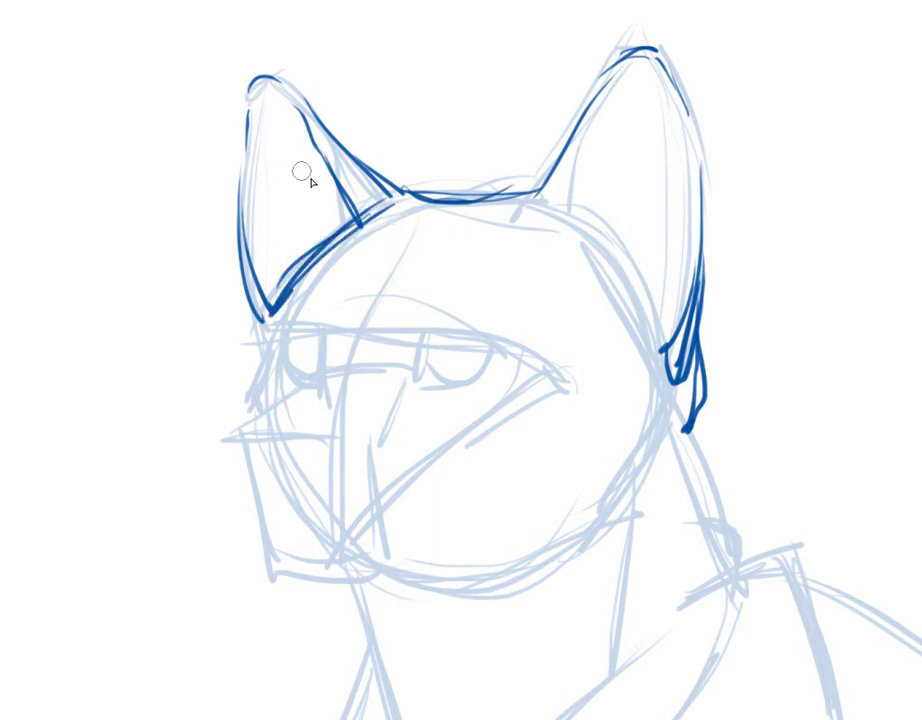
# Add short curved and zigzag fur strokes inside both ears
pyautogui.moveTo(268, 135)
pyautogui.mouseDown()
pyautogui.moveTo(316, 193)
pyautogui.moveTo(306, 189)
pyautogui.mouseUp()
pyautogui.moveTo(263, 157); pyautogui.dragTo(303, 208)
pyautogui.moveTo(262, 175)
pyautogui.mouseDown()
pyautogui.moveTo(293, 216)
pyautogui.moveTo(278, 230)
pyautogui.mouseUp()
pyautogui.moveTo(277, 235); pyautogui.dragTo(289, 252)
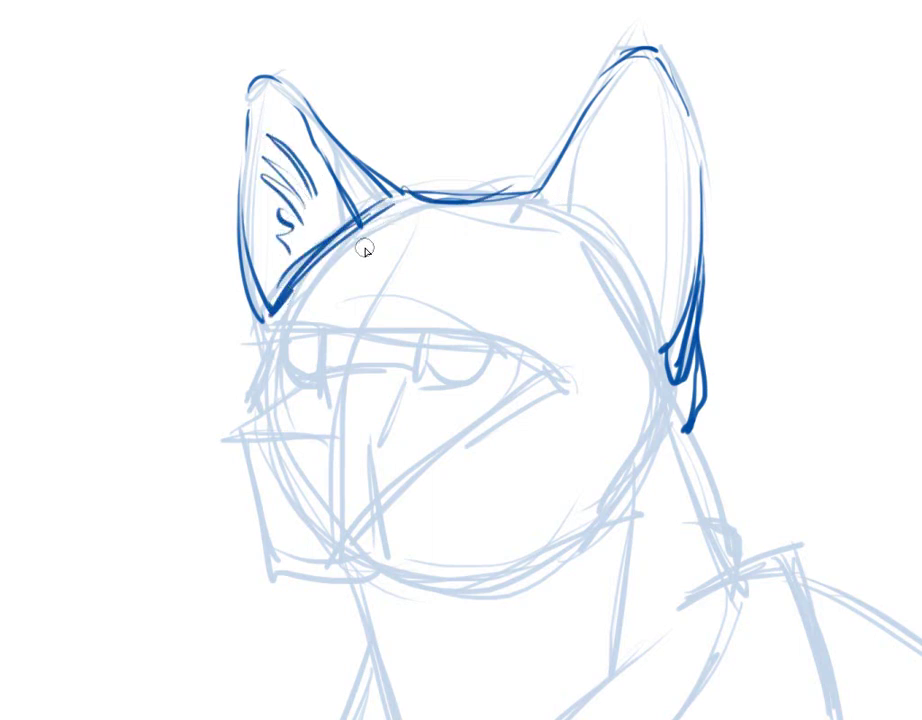
pyautogui.moveTo(670, 116); pyautogui.dragTo(607, 206)
pyautogui.moveTo(676, 155); pyautogui.dragTo(615, 200)
pyautogui.moveTo(678, 180)
pyautogui.mouseDown()
pyautogui.moveTo(626, 216)
pyautogui.moveTo(667, 280)
pyautogui.mouseUp()
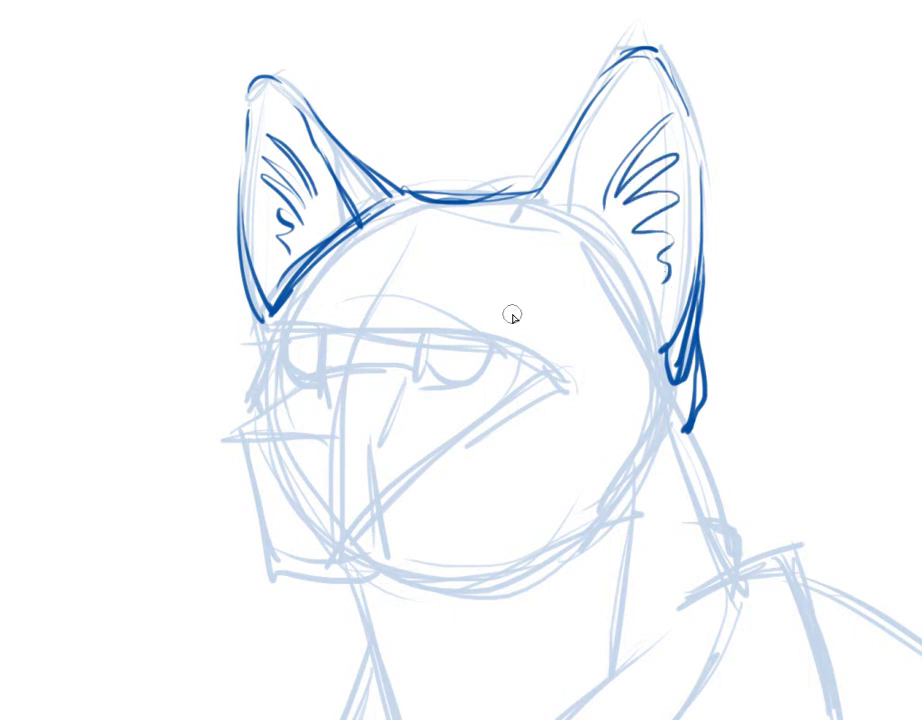
# Draw both eyes with heavy rims, pointed corners, upper-lid lines and narrow vertical pupils
pyautogui.moveTo(323, 322); pyautogui.dragTo(330, 372)
pyautogui.moveTo(286, 322)
pyautogui.mouseDown()
pyautogui.moveTo(328, 348)
pyautogui.moveTo(318, 380)
pyautogui.moveTo(275, 328)
pyautogui.moveTo(316, 332)
pyautogui.moveTo(331, 352)
pyautogui.moveTo(319, 361)
pyautogui.mouseUp()
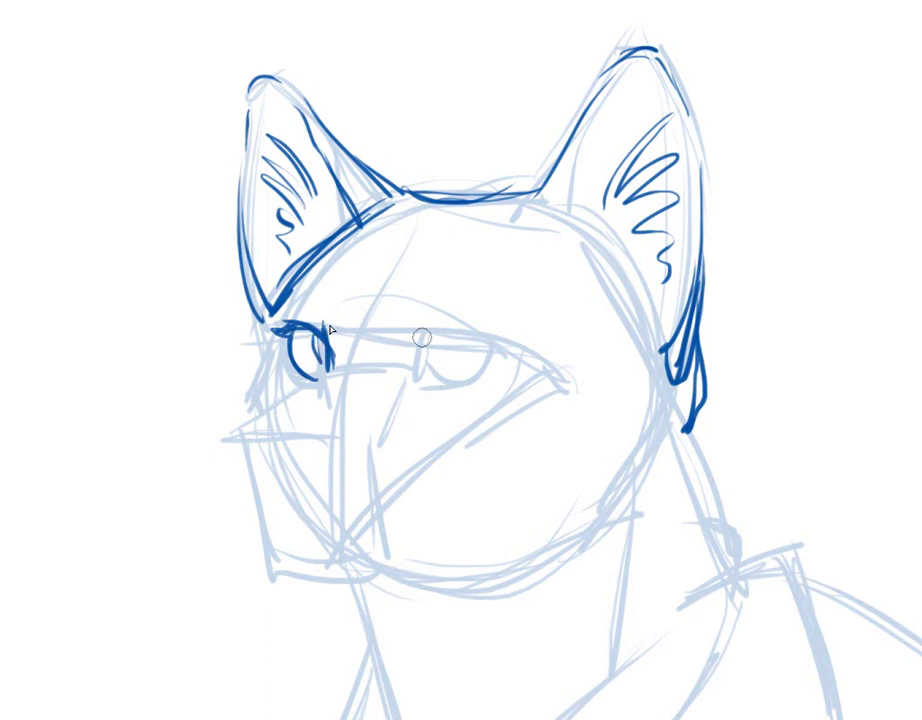
pyautogui.moveTo(433, 340)
pyautogui.mouseDown()
pyautogui.moveTo(431, 372)
pyautogui.moveTo(490, 326)
pyautogui.moveTo(530, 338)
pyautogui.mouseUp()
pyautogui.moveTo(502, 336); pyautogui.dragTo(497, 380)
pyautogui.moveTo(434, 338)
pyautogui.mouseDown()
pyautogui.moveTo(440, 386)
pyautogui.moveTo(492, 381)
pyautogui.moveTo(501, 340)
pyautogui.moveTo(427, 360)
pyautogui.moveTo(422, 400)
pyautogui.moveTo(431, 383)
pyautogui.moveTo(501, 340)
pyautogui.mouseUp()
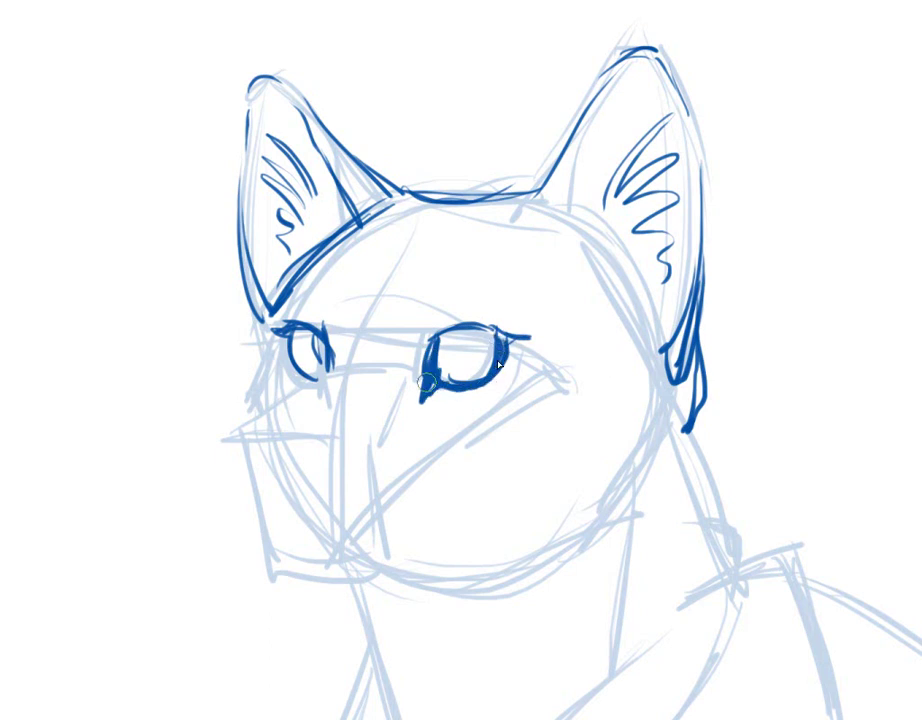
pyautogui.moveTo(286, 338)
pyautogui.mouseDown()
pyautogui.moveTo(305, 384)
pyautogui.moveTo(320, 364)
pyautogui.mouseUp()
pyautogui.moveTo(481, 330); pyautogui.dragTo(484, 368)
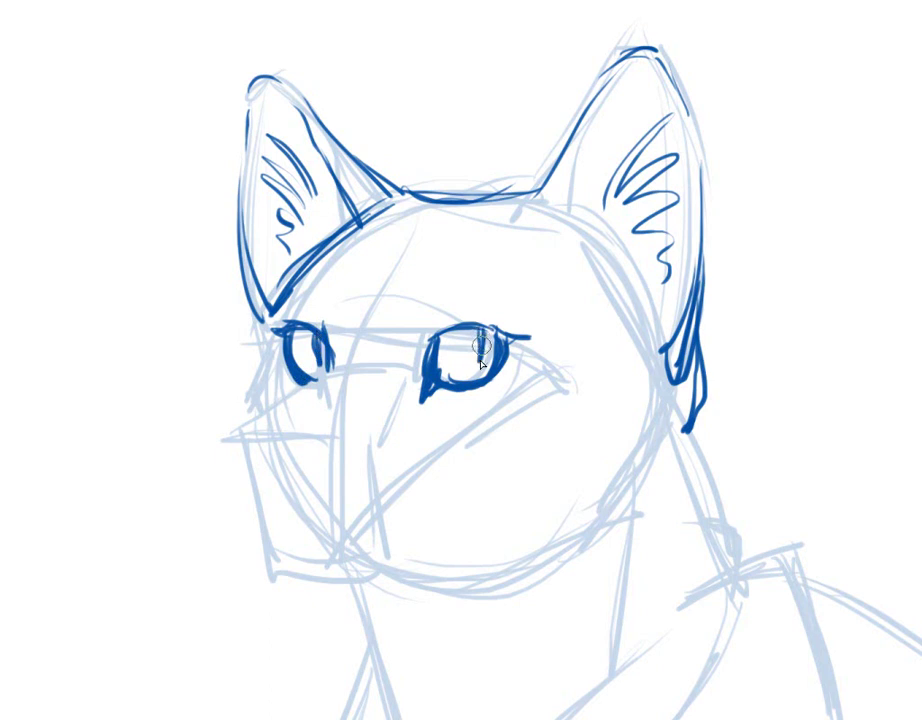
# Add short brow strokes above both eyes, a far cheek mark and an angled marking behind the near eye
pyautogui.moveTo(432, 298); pyautogui.dragTo(421, 330)
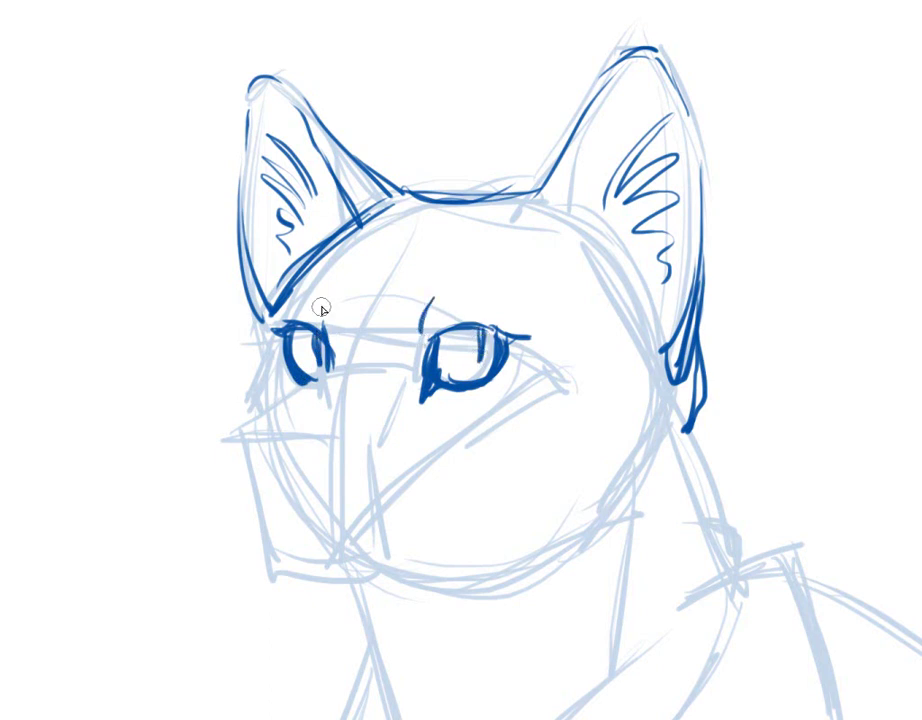
pyautogui.moveTo(324, 300); pyautogui.dragTo(327, 319)
pyautogui.moveTo(488, 268); pyautogui.dragTo(526, 303)
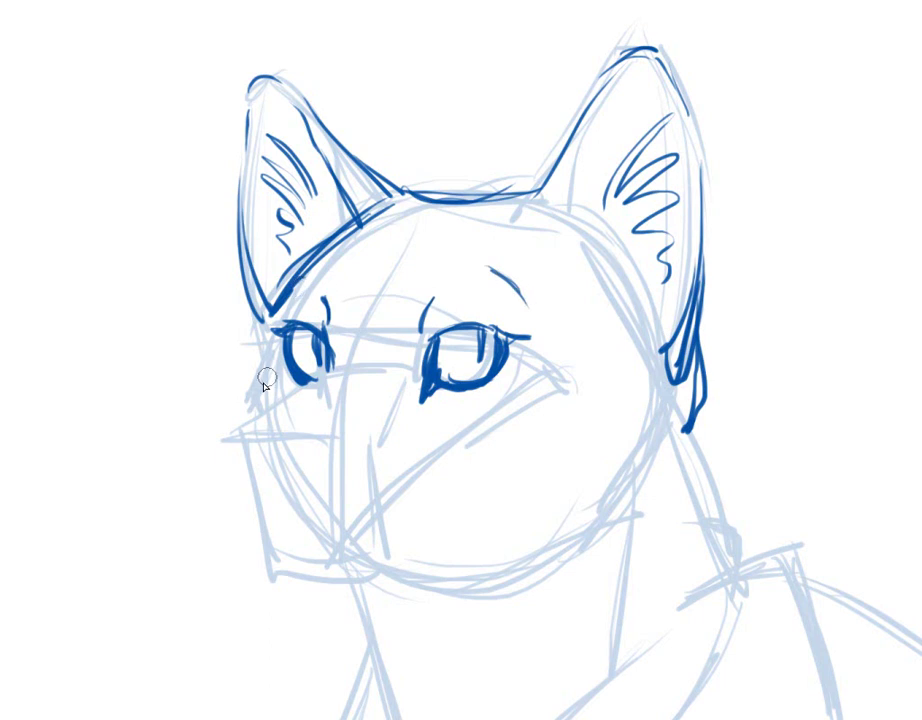
pyautogui.moveTo(273, 360)
pyautogui.mouseDown()
pyautogui.moveTo(279, 405)
pyautogui.moveTo(266, 404)
pyautogui.mouseUp()
pyautogui.moveTo(553, 352)
pyautogui.mouseDown()
pyautogui.moveTo(567, 380)
pyautogui.moveTo(508, 417)
pyautogui.mouseUp()
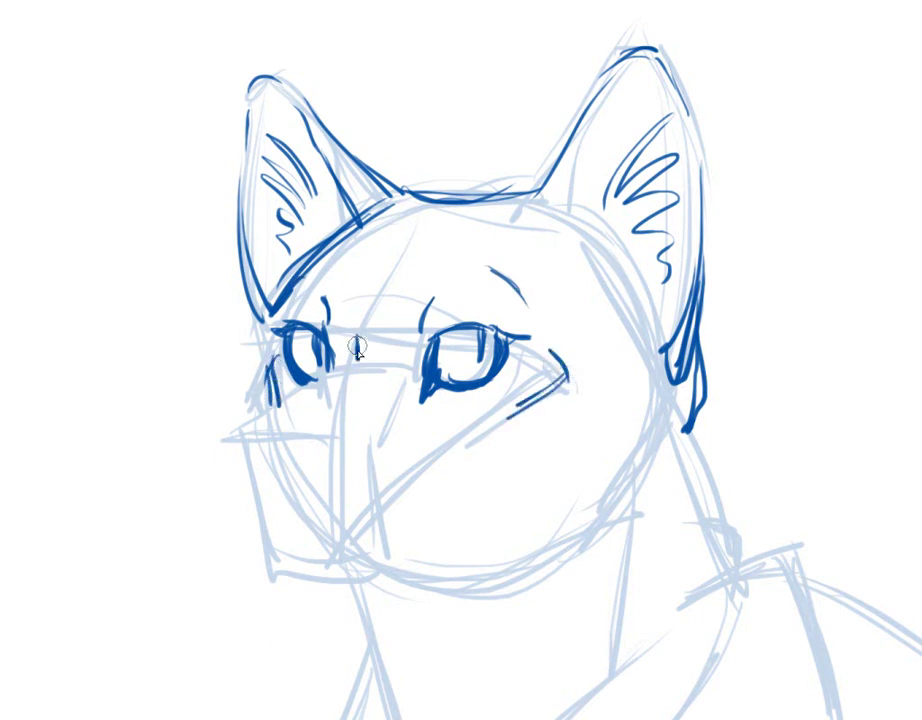
# Draw the nose bridge, nose, muzzle, mouth line and chin, with a short cheek crease at the mouth corner
pyautogui.moveTo(347, 344)
pyautogui.mouseDown()
pyautogui.moveTo(361, 371)
pyautogui.moveTo(330, 373)
pyautogui.moveTo(270, 413)
pyautogui.moveTo(287, 441)
pyautogui.moveTo(267, 420)
pyautogui.moveTo(309, 425)
pyautogui.moveTo(285, 461)
pyautogui.moveTo(311, 443)
pyautogui.moveTo(315, 422)
pyautogui.moveTo(328, 433)
pyautogui.moveTo(297, 443)
pyautogui.moveTo(277, 503)
pyautogui.mouseUp()
pyautogui.moveTo(288, 476)
pyautogui.mouseDown()
pyautogui.moveTo(294, 497)
pyautogui.moveTo(380, 520)
pyautogui.mouseUp()
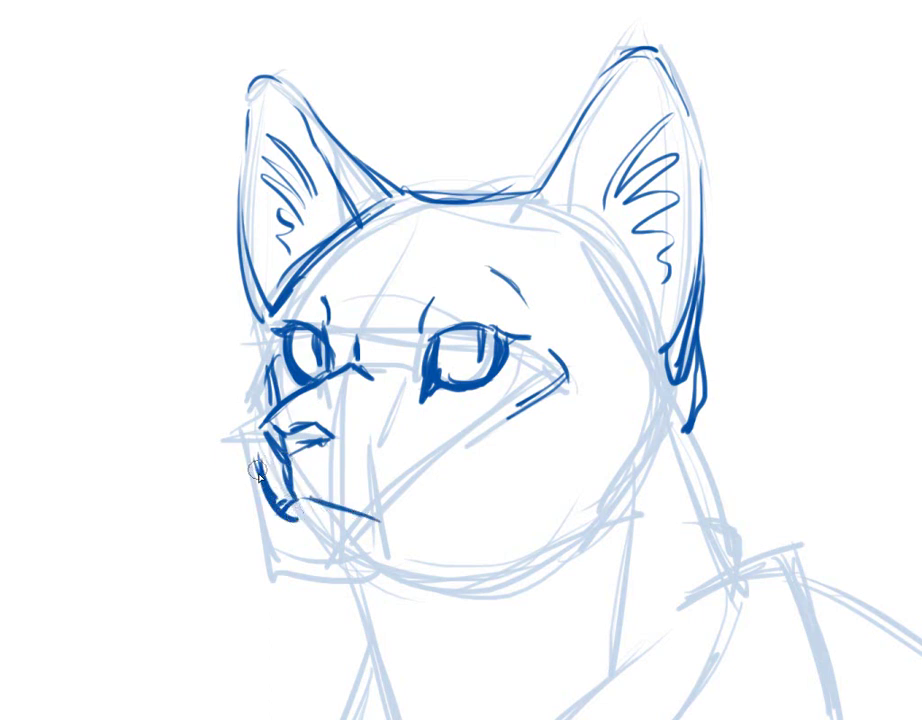
pyautogui.moveTo(416, 465); pyautogui.dragTo(406, 518)
pyautogui.moveTo(258, 456)
pyautogui.mouseDown()
pyautogui.moveTo(309, 551)
pyautogui.moveTo(300, 545)
pyautogui.moveTo(378, 557)
pyautogui.mouseUp()
pyautogui.moveTo(309, 512)
pyautogui.mouseDown()
pyautogui.moveTo(296, 516)
pyautogui.moveTo(319, 507)
pyautogui.moveTo(368, 521)
pyautogui.mouseUp()
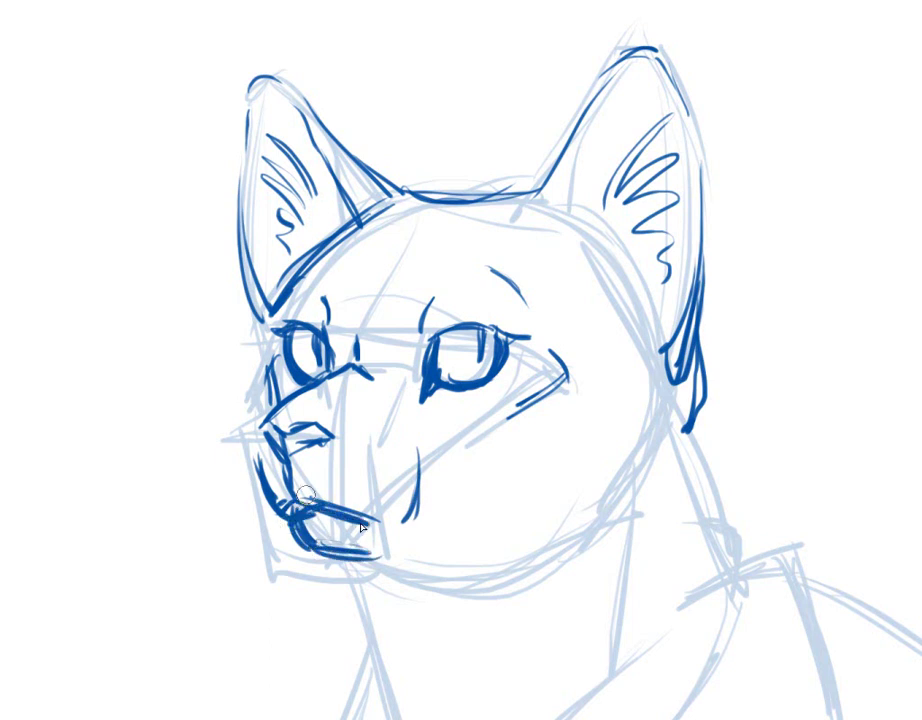
pyautogui.moveTo(298, 474)
pyautogui.mouseDown()
pyautogui.moveTo(304, 502)
pyautogui.moveTo(397, 523)
pyautogui.moveTo(428, 513)
pyautogui.mouseUp()
# Draw the near side of the head from the ear base down the cheek and along the jaw, and extend the chin line
pyautogui.moveTo(590, 357); pyautogui.dragTo(641, 340)
pyautogui.moveTo(607, 258)
pyautogui.mouseDown()
pyautogui.moveTo(640, 401)
pyautogui.moveTo(665, 425)
pyautogui.moveTo(524, 566)
pyautogui.mouseUp()
pyautogui.moveTo(663, 445); pyautogui.dragTo(468, 577)
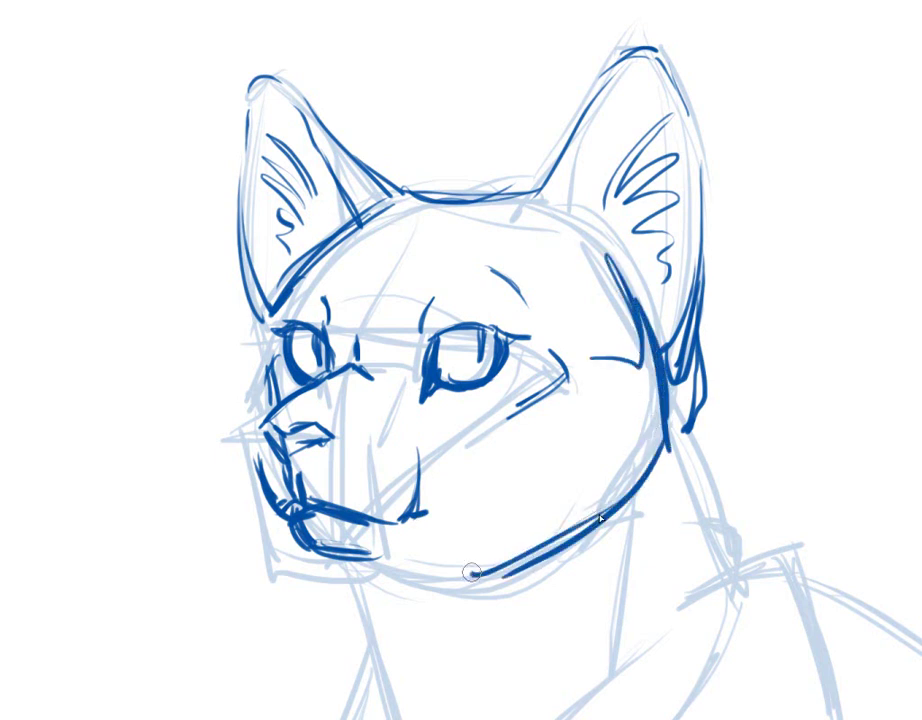
pyautogui.moveTo(385, 558); pyautogui.dragTo(406, 560)
# Define the far cheek contour, add a curved crease beside the nose, and mark the forehead's centre line
pyautogui.moveTo(268, 328)
pyautogui.mouseDown()
pyautogui.moveTo(253, 381)
pyautogui.moveTo(274, 514)
pyautogui.mouseUp()
pyautogui.moveTo(382, 401); pyautogui.dragTo(358, 438)
pyautogui.moveTo(357, 360); pyautogui.dragTo(357, 333)
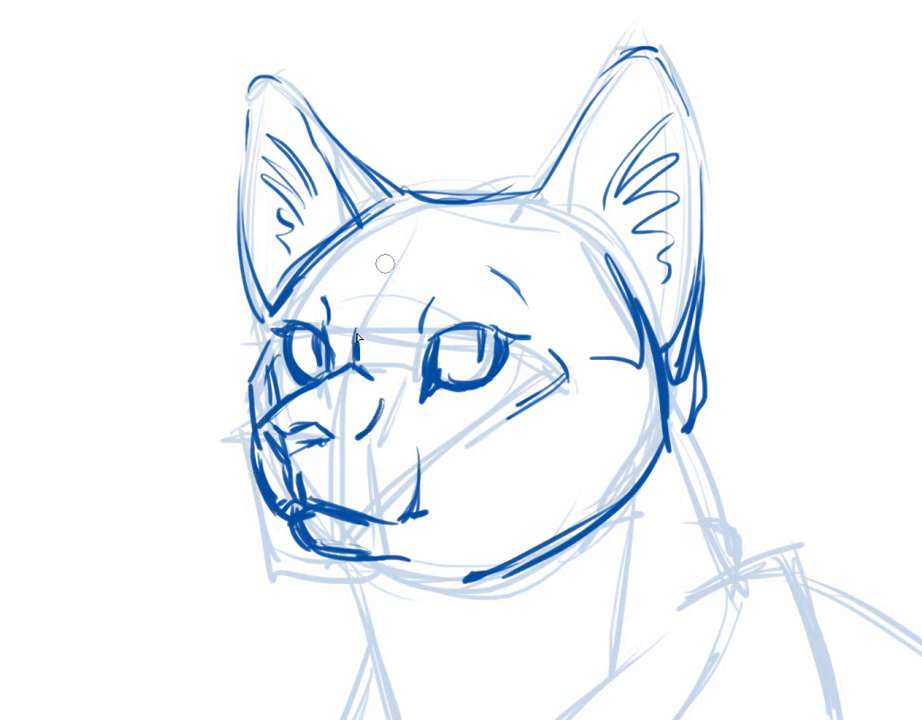
pyautogui.moveTo(412, 224)
pyautogui.mouseDown()
pyautogui.moveTo(371, 284)
pyautogui.moveTo(419, 212)
pyautogui.mouseUp()
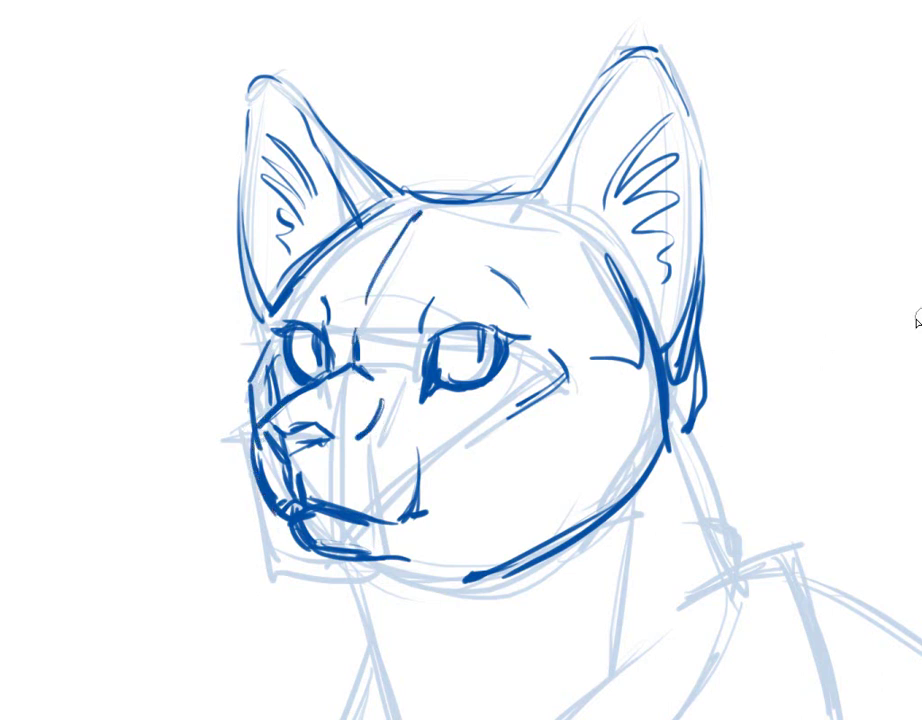
# Round off both ear tips and reinforce the near ear's inner edge and the head contour at its base
pyautogui.moveTo(920, 319); pyautogui.dragTo(920, 336)
pyautogui.scroll(-3, 464, 362)
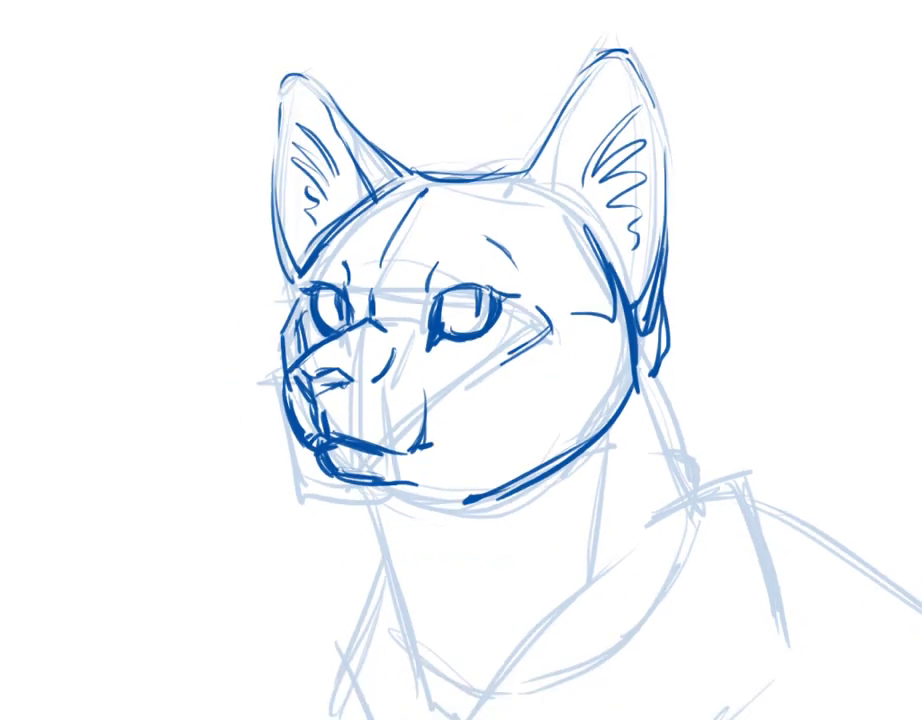
pyautogui.moveTo(334, 139)
pyautogui.mouseDown()
pyautogui.moveTo(317, 163)
pyautogui.moveTo(356, 162)
pyautogui.mouseUp()
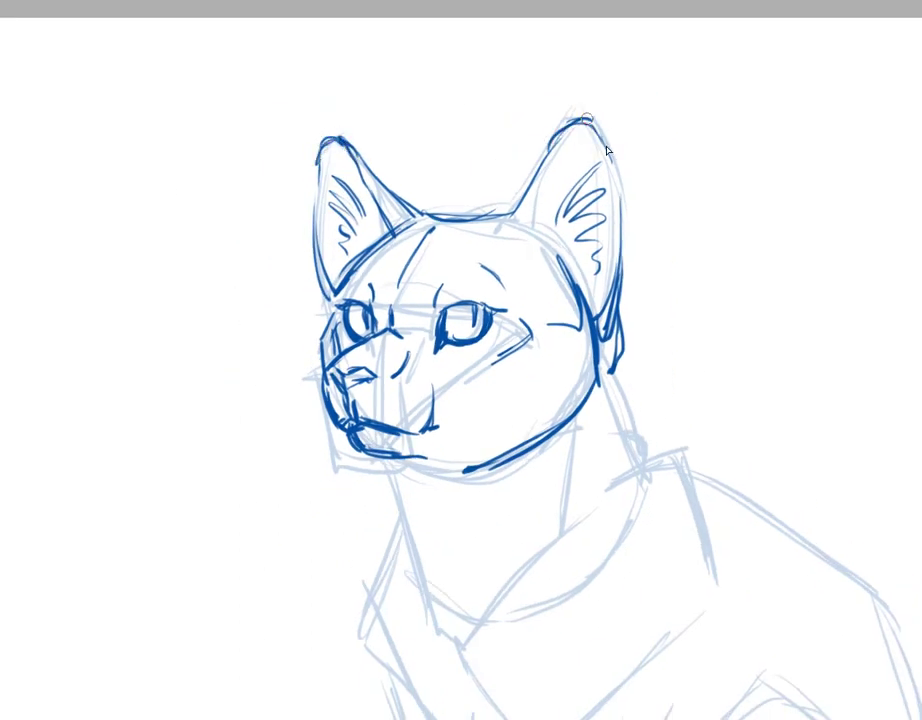
pyautogui.moveTo(575, 123)
pyautogui.mouseDown()
pyautogui.moveTo(520, 226)
pyautogui.moveTo(567, 263)
pyautogui.mouseUp()
# Draw the front, side and back lines of the neck down to the chest, and the angular top of the shoulder
pyautogui.scroll(-2, 461, 360)
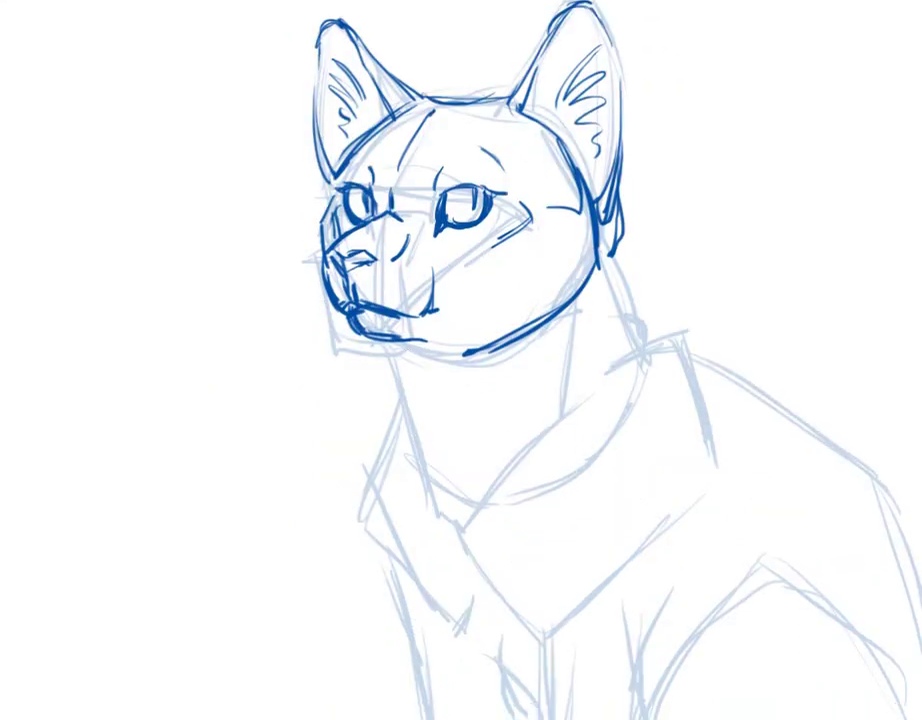
pyautogui.moveTo(398, 345)
pyautogui.mouseDown()
pyautogui.moveTo(443, 509)
pyautogui.moveTo(445, 500)
pyautogui.moveTo(470, 560)
pyautogui.mouseUp()
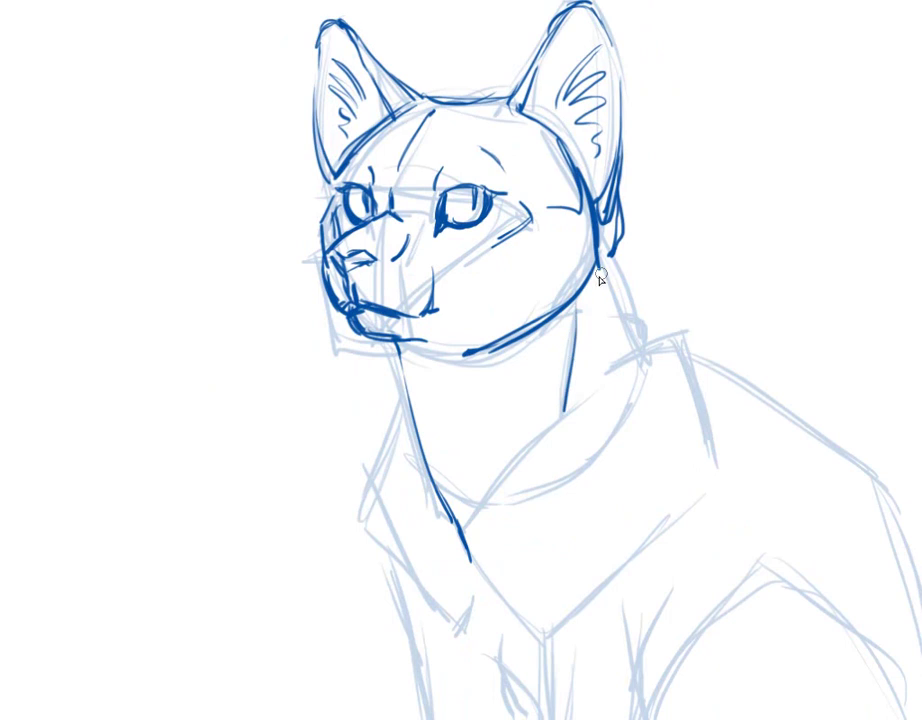
pyautogui.moveTo(608, 243)
pyautogui.mouseDown()
pyautogui.moveTo(618, 275)
pyautogui.moveTo(637, 333)
pyautogui.mouseUp()
pyautogui.moveTo(612, 245)
pyautogui.mouseDown()
pyautogui.moveTo(631, 297)
pyautogui.moveTo(621, 247)
pyautogui.moveTo(655, 350)
pyautogui.mouseUp()
pyautogui.moveTo(620, 240)
pyautogui.mouseDown()
pyautogui.moveTo(655, 327)
pyautogui.moveTo(695, 337)
pyautogui.moveTo(712, 420)
pyautogui.mouseUp()
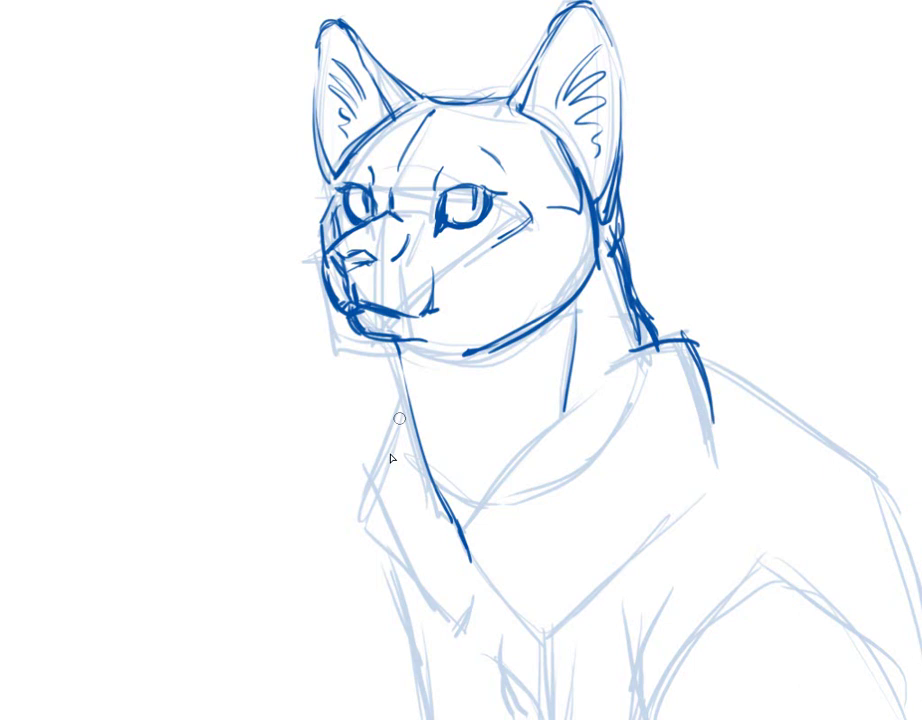
# Draw the far shoulder edge, the near shoulder's diagonal and chest line, and the back edge of the near foreleg's elbow
pyautogui.moveTo(394, 418); pyautogui.dragTo(382, 490)
pyautogui.scroll(-3, 918, 314)
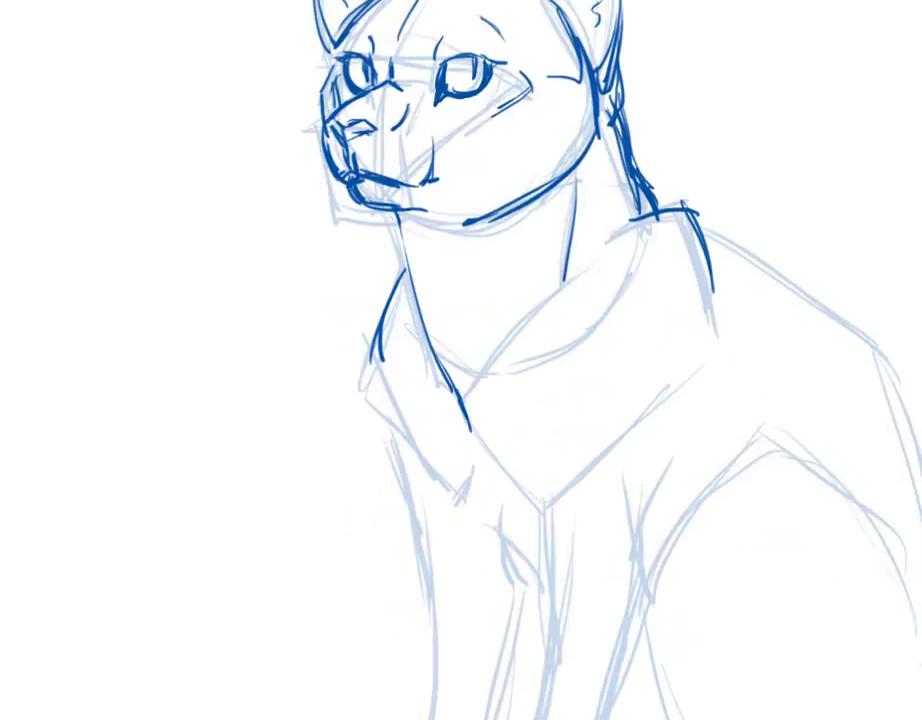
pyautogui.moveTo(640, 245)
pyautogui.mouseDown()
pyautogui.moveTo(536, 362)
pyautogui.moveTo(636, 250)
pyautogui.moveTo(580, 308)
pyautogui.moveTo(605, 284)
pyautogui.moveTo(502, 503)
pyautogui.moveTo(502, 436)
pyautogui.moveTo(547, 562)
pyautogui.mouseUp()
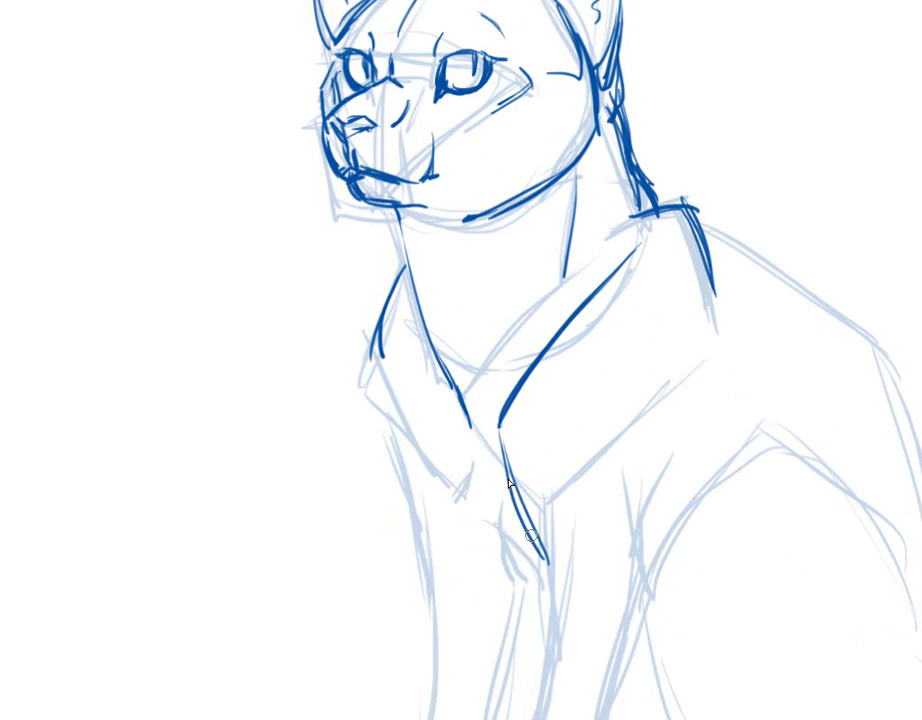
pyautogui.moveTo(686, 463)
pyautogui.mouseDown()
pyautogui.moveTo(651, 527)
pyautogui.moveTo(645, 588)
pyautogui.mouseUp()
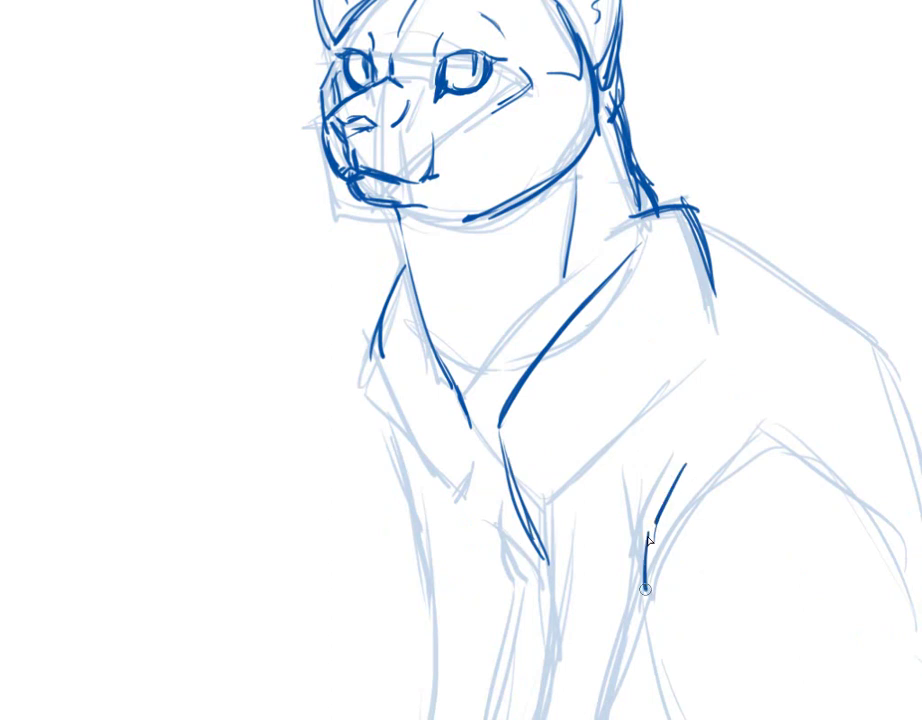
pyautogui.hotkey('ctrl', '-')
pyautogui.hotkey('ctrl', '-')
pyautogui.hotkey('ctrl', '-')
pyautogui.hotkey('ctrl', '-')
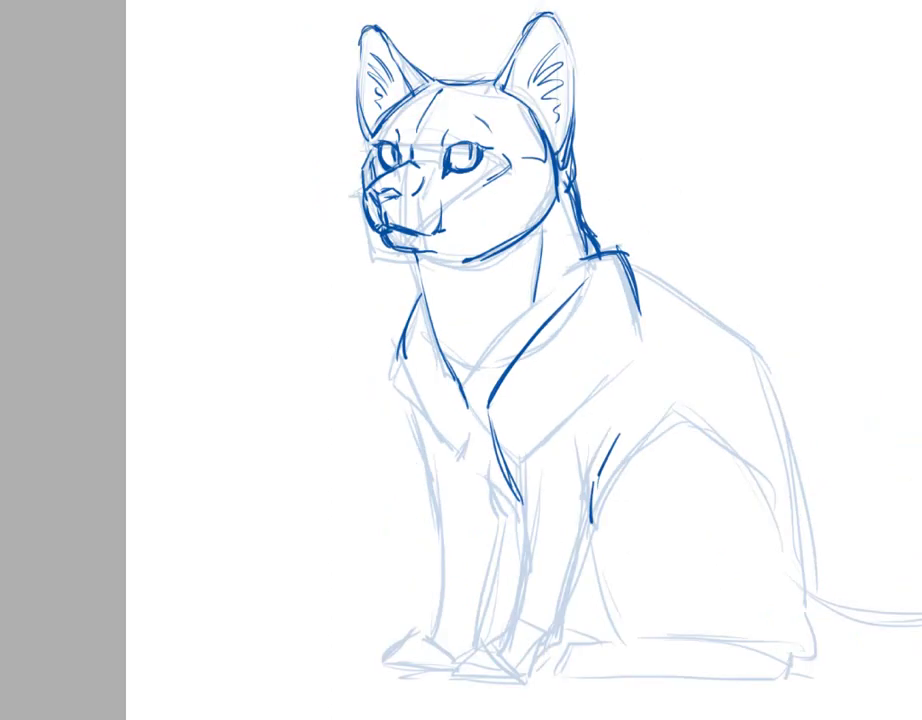
pyautogui.scroll(1, 415, 340)
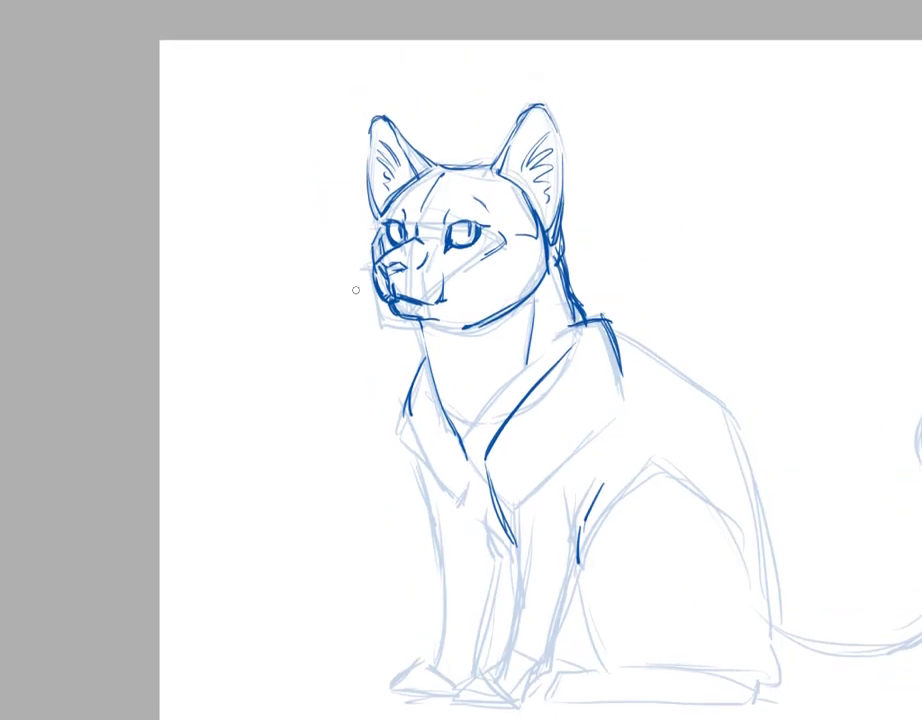
# Lasso the cat's head, scale it down slightly, move it down onto the neck, and clear the selection
pyautogui.moveTo(467, 82)
pyautogui.mouseDown()
pyautogui.moveTo(373, 98)
pyautogui.moveTo(341, 213)
pyautogui.moveTo(378, 320)
pyautogui.moveTo(412, 335)
pyautogui.moveTo(527, 323)
pyautogui.moveTo(584, 281)
pyautogui.moveTo(602, 133)
pyautogui.mouseUp()
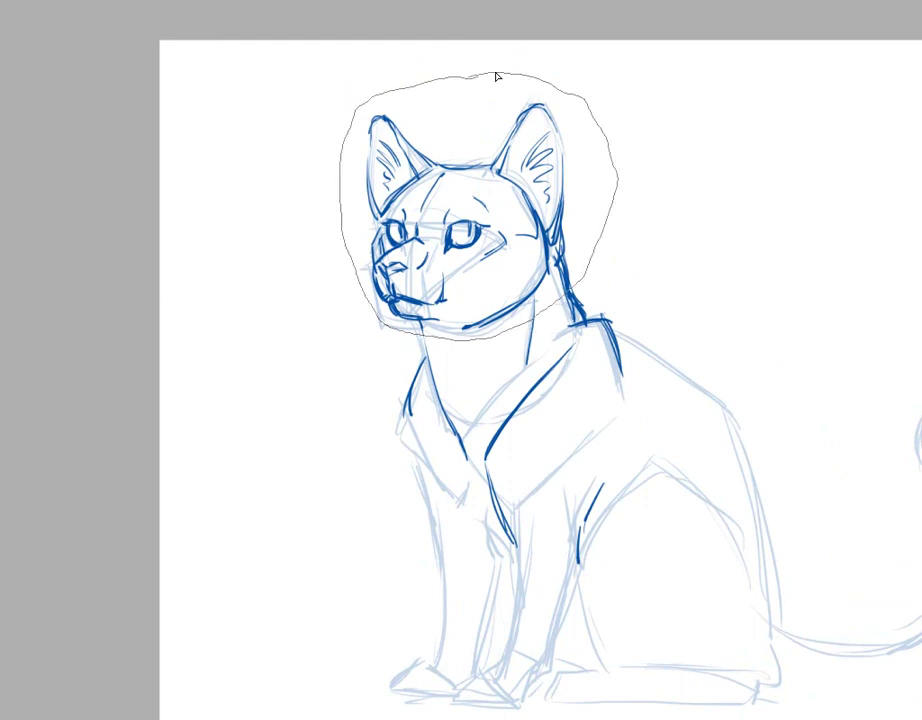
pyautogui.moveTo(495, 76); pyautogui.dragTo(480, 75)
pyautogui.click(2, 2)
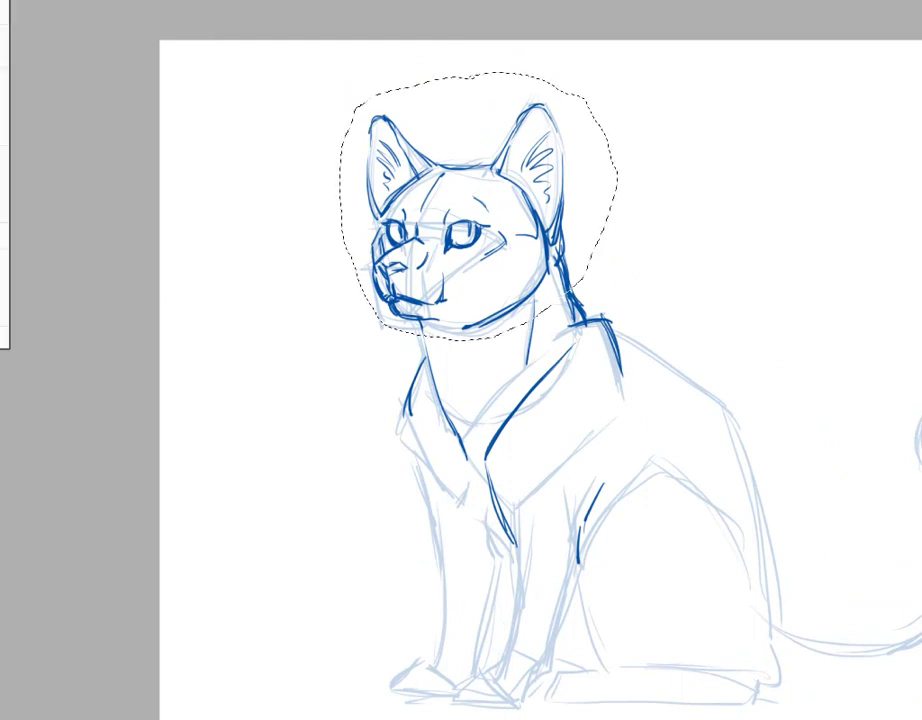
pyautogui.click(3, 234)
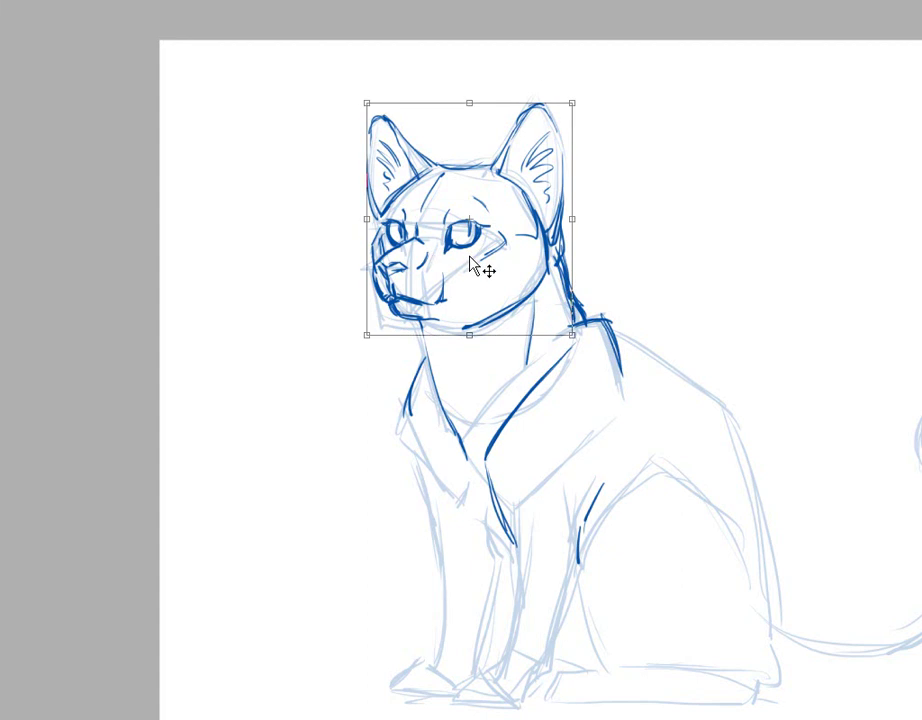
pyautogui.moveTo(571, 334); pyautogui.dragTo(555, 316)
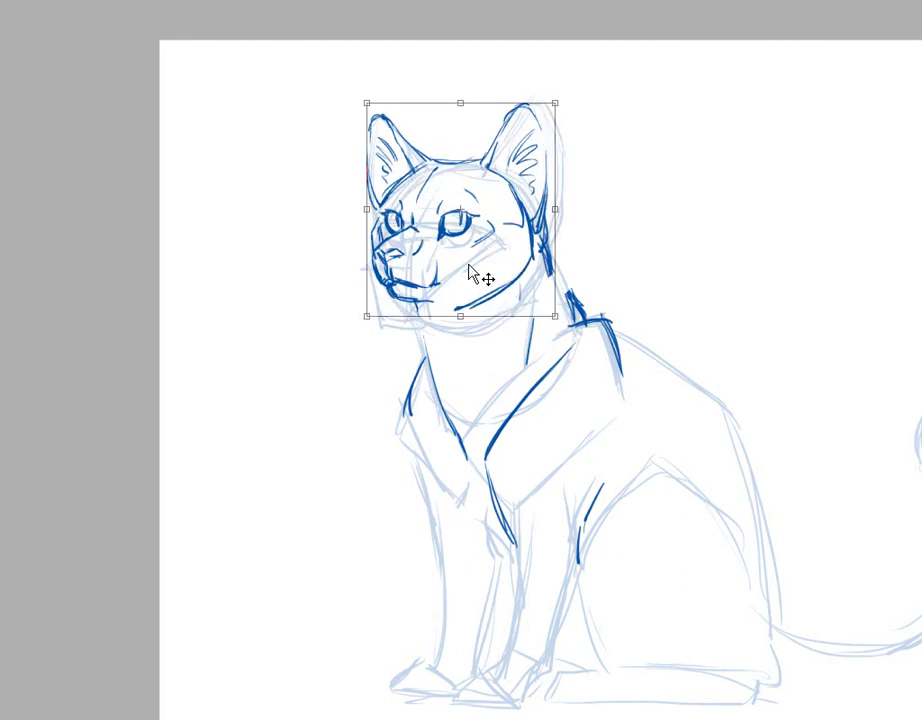
pyautogui.moveTo(469, 266); pyautogui.dragTo(464, 284)
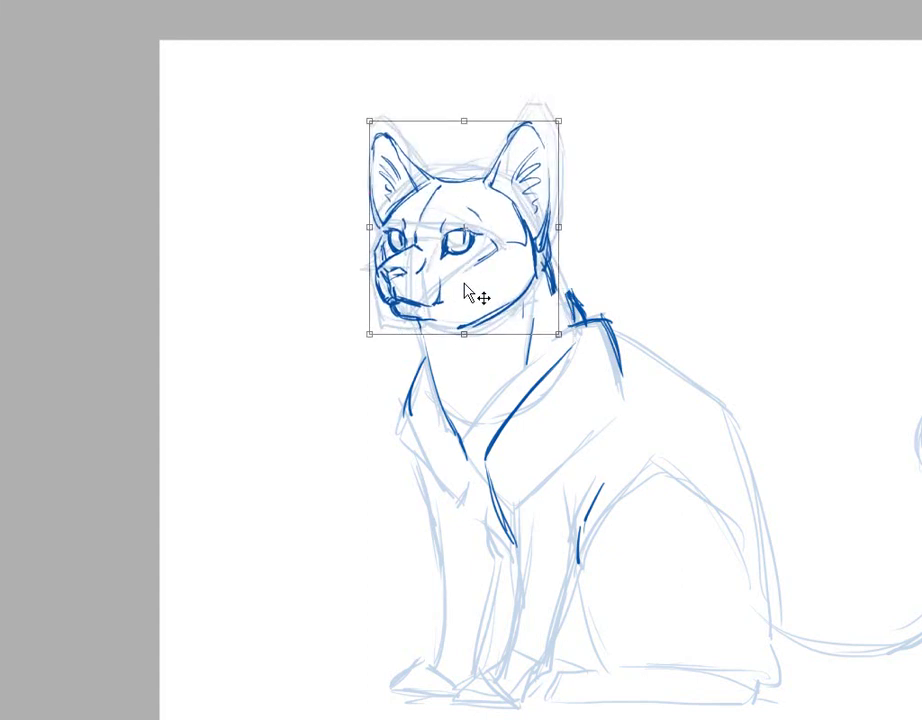
pyautogui.press('Return')
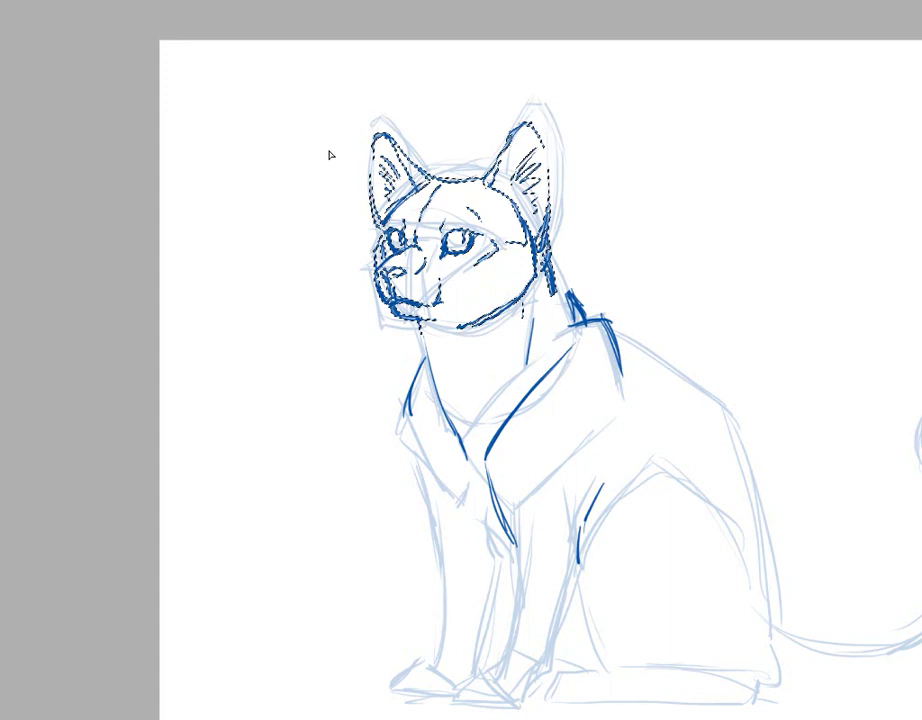
pyautogui.hotkey('ctrl', 'd')
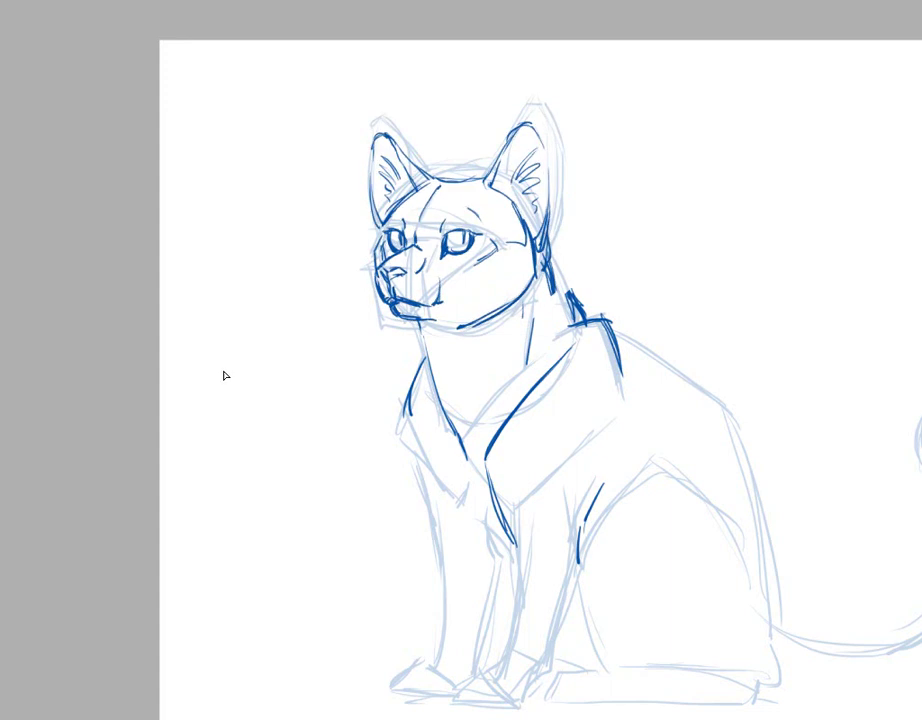
# Reconnect the back of the neck to the resized head and redraw the chest fur and far shoulder as a slimmer contour
pyautogui.moveTo(547, 254); pyautogui.dragTo(567, 306)
pyautogui.moveTo(432, 354)
pyautogui.mouseDown()
pyautogui.moveTo(450, 416)
pyautogui.moveTo(428, 330)
pyautogui.moveTo(451, 495)
pyautogui.moveTo(434, 446)
pyautogui.moveTo(443, 479)
pyautogui.moveTo(494, 547)
pyautogui.moveTo(469, 510)
pyautogui.moveTo(504, 552)
pyautogui.mouseUp()
pyautogui.moveTo(430, 360); pyautogui.dragTo(417, 452)
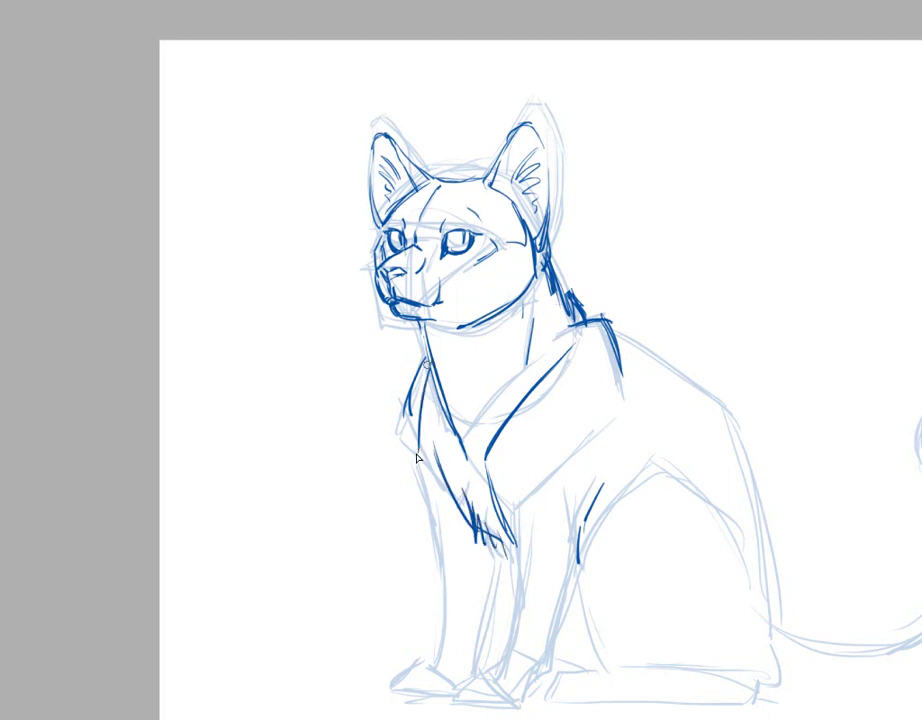
pyautogui.moveTo(426, 362)
pyautogui.mouseDown()
pyautogui.moveTo(402, 425)
pyautogui.moveTo(448, 530)
pyautogui.mouseUp()
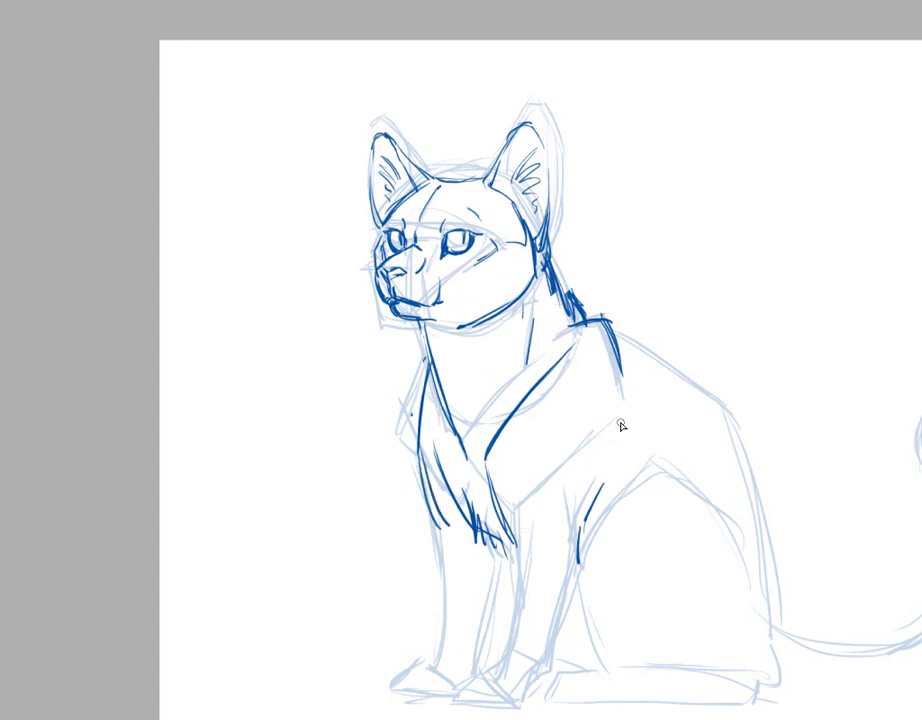
# Add fur strokes above the near elbow and draw the front and back edges of the near foreleg
pyautogui.moveTo(616, 428)
pyautogui.mouseDown()
pyautogui.moveTo(586, 474)
pyautogui.moveTo(571, 515)
pyautogui.mouseUp()
pyautogui.moveTo(602, 456)
pyautogui.mouseDown()
pyautogui.moveTo(577, 519)
pyautogui.moveTo(609, 459)
pyautogui.moveTo(577, 523)
pyautogui.moveTo(580, 578)
pyautogui.moveTo(556, 630)
pyautogui.mouseUp()
pyautogui.moveTo(517, 548); pyautogui.dragTo(500, 650)
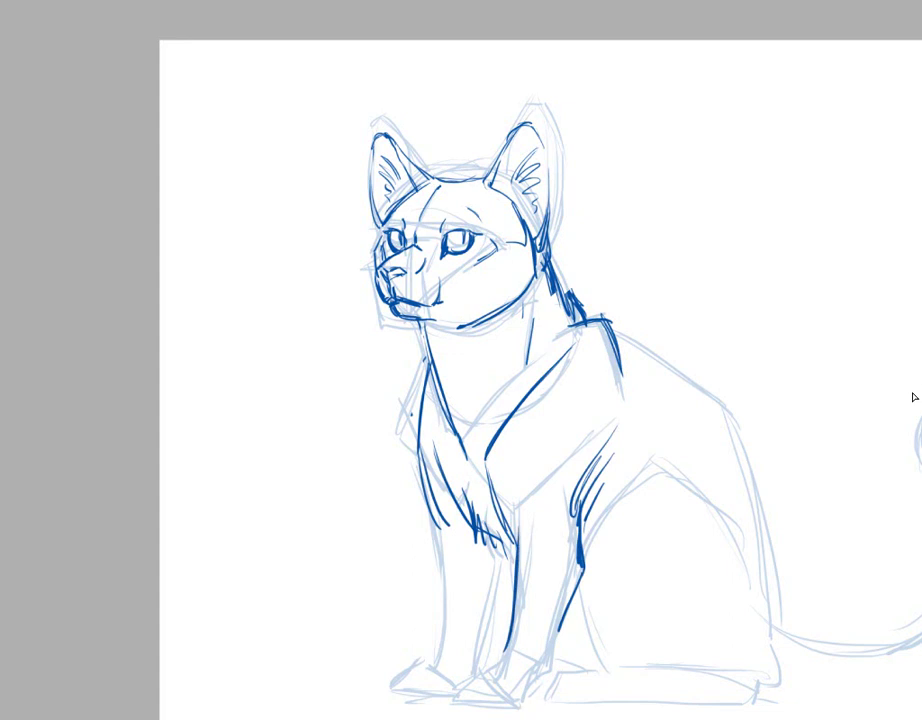
# Extend the near foreleg down to the ground and draw its rounded paw with separate toes
pyautogui.scroll(-3, 913, 397)
pyautogui.moveTo(578, 418)
pyautogui.mouseDown()
pyautogui.moveTo(545, 530)
pyautogui.moveTo(524, 559)
pyautogui.mouseUp()
pyautogui.moveTo(501, 515)
pyautogui.mouseDown()
pyautogui.moveTo(481, 533)
pyautogui.moveTo(512, 557)
pyautogui.mouseUp()
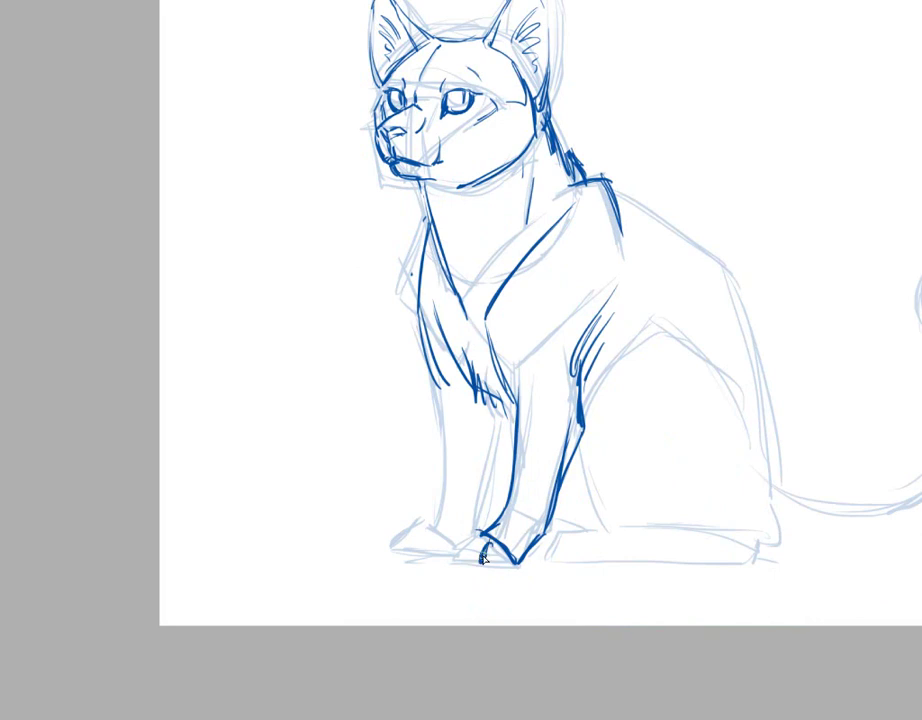
pyautogui.moveTo(477, 532)
pyautogui.mouseDown()
pyautogui.moveTo(452, 560)
pyautogui.moveTo(501, 567)
pyautogui.mouseUp()
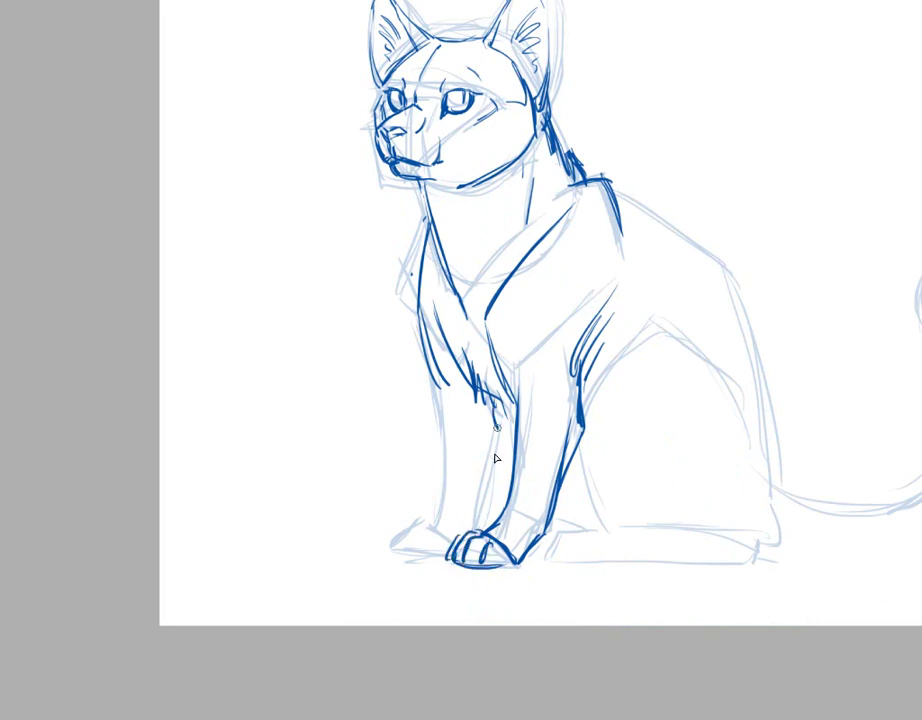
# Draw both edges of the far foreleg from the chest down and finish it with a toed paw
pyautogui.moveTo(497, 427); pyautogui.dragTo(476, 531)
pyautogui.moveTo(432, 385)
pyautogui.mouseDown()
pyautogui.moveTo(433, 531)
pyautogui.moveTo(393, 530)
pyautogui.moveTo(422, 535)
pyautogui.moveTo(414, 518)
pyautogui.moveTo(405, 528)
pyautogui.moveTo(411, 538)
pyautogui.moveTo(427, 537)
pyautogui.moveTo(406, 549)
pyautogui.moveTo(402, 531)
pyautogui.moveTo(396, 553)
pyautogui.moveTo(438, 558)
pyautogui.mouseUp()
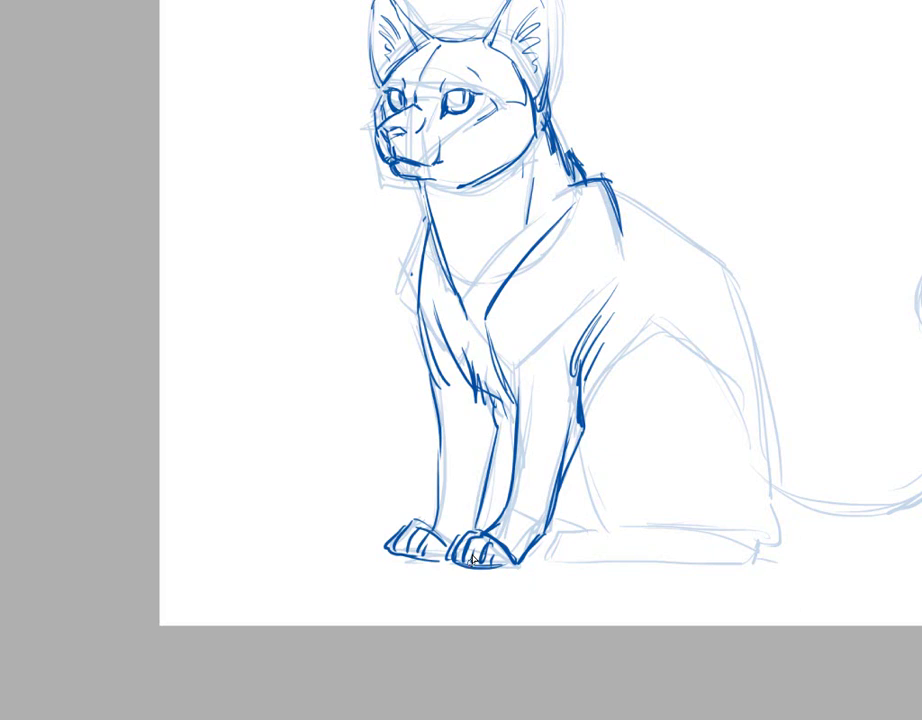
pyautogui.moveTo(388, 549); pyautogui.dragTo(452, 561)
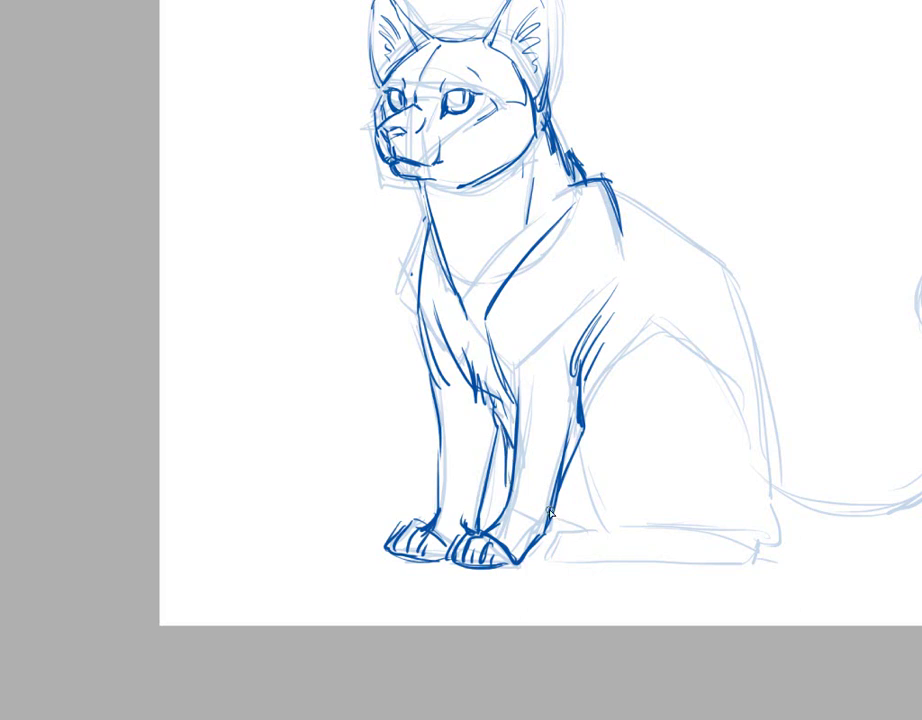
# Hatch the ground behind the near foreleg and draw the front and back curves of the raised hind thigh
pyautogui.moveTo(557, 517); pyautogui.dragTo(594, 536)
pyautogui.moveTo(668, 340); pyautogui.dragTo(591, 404)
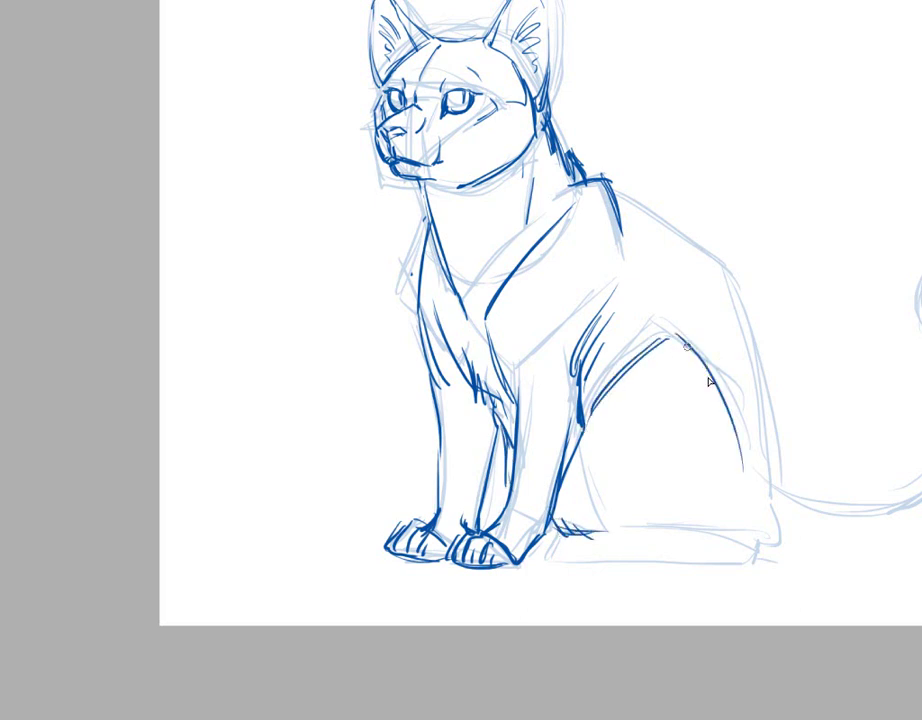
pyautogui.moveTo(677, 336); pyautogui.dragTo(747, 468)
# Draw the lower hind leg with heel fur, the flat underside of the foot, and its toes
pyautogui.moveTo(582, 454)
pyautogui.mouseDown()
pyautogui.moveTo(615, 540)
pyautogui.moveTo(752, 556)
pyautogui.mouseUp()
pyautogui.moveTo(704, 524); pyautogui.dragTo(768, 547)
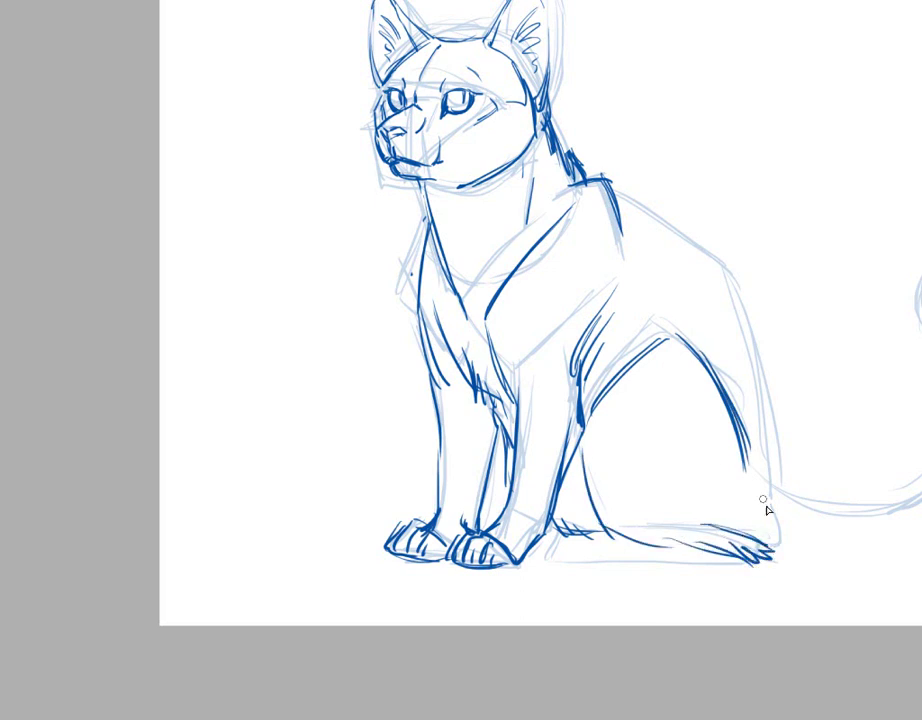
pyautogui.moveTo(762, 491); pyautogui.dragTo(773, 547)
pyautogui.moveTo(551, 563); pyautogui.dragTo(738, 565)
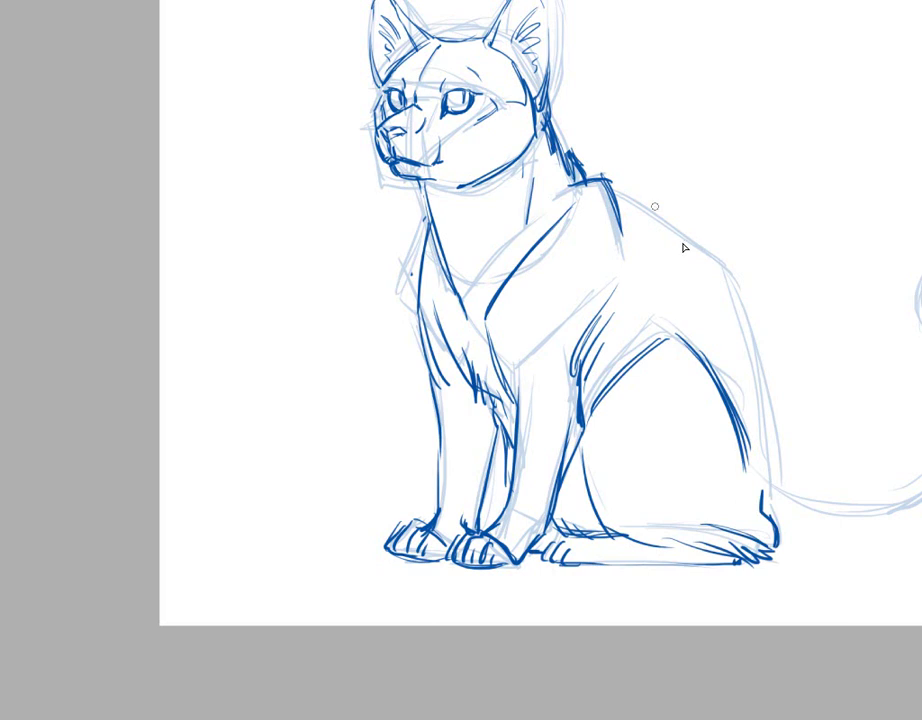
# Draw the back contour from the shoulder over the rump and curve it into the base of the tail
pyautogui.moveTo(604, 187); pyautogui.dragTo(748, 312)
pyautogui.moveTo(692, 246); pyautogui.dragTo(757, 328)
pyautogui.moveTo(722, 289)
pyautogui.mouseDown()
pyautogui.moveTo(757, 329)
pyautogui.moveTo(779, 479)
pyautogui.mouseUp()
pyautogui.moveTo(752, 326); pyautogui.dragTo(791, 513)
pyautogui.moveTo(773, 417)
pyautogui.mouseDown()
pyautogui.moveTo(827, 494)
pyautogui.moveTo(857, 512)
pyautogui.mouseUp()
# Draw the inner edge of the tail, sweeping outward from its base and up into the curled tip
pyautogui.moveTo(475, 719); pyautogui.dragTo(550, 719)
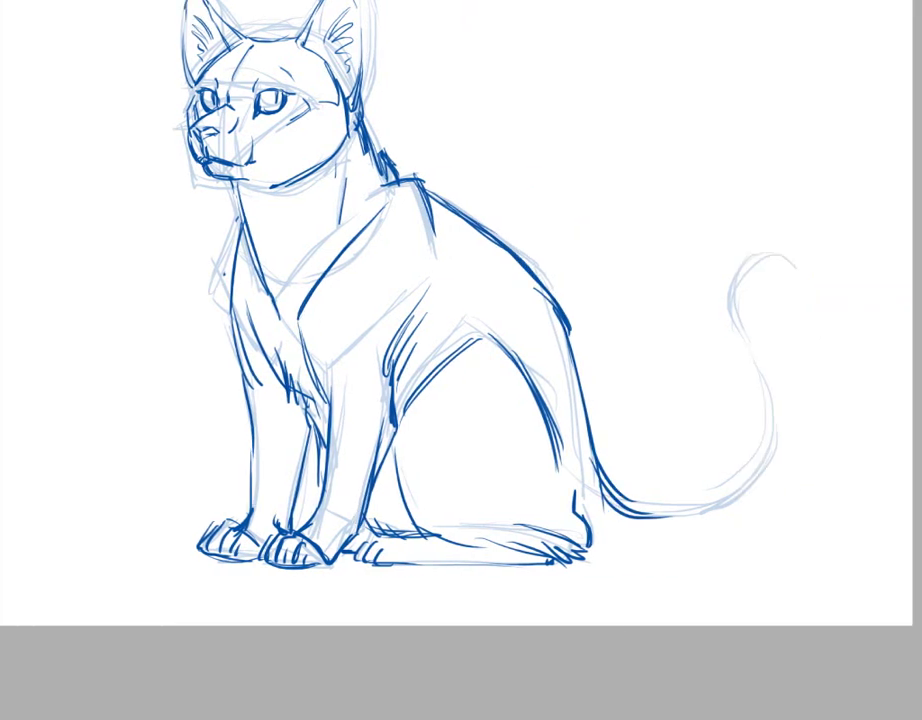
pyautogui.moveTo(606, 495)
pyautogui.mouseDown()
pyautogui.moveTo(709, 519)
pyautogui.moveTo(738, 487)
pyautogui.mouseUp()
pyautogui.moveTo(736, 322)
pyautogui.mouseDown()
pyautogui.moveTo(755, 266)
pyautogui.moveTo(787, 250)
pyautogui.mouseUp()
pyautogui.moveTo(729, 325); pyautogui.dragTo(782, 254)
pyautogui.moveTo(731, 300); pyautogui.dragTo(751, 373)
pyautogui.moveTo(736, 328); pyautogui.dragTo(757, 430)
pyautogui.moveTo(756, 385); pyautogui.dragTo(715, 490)
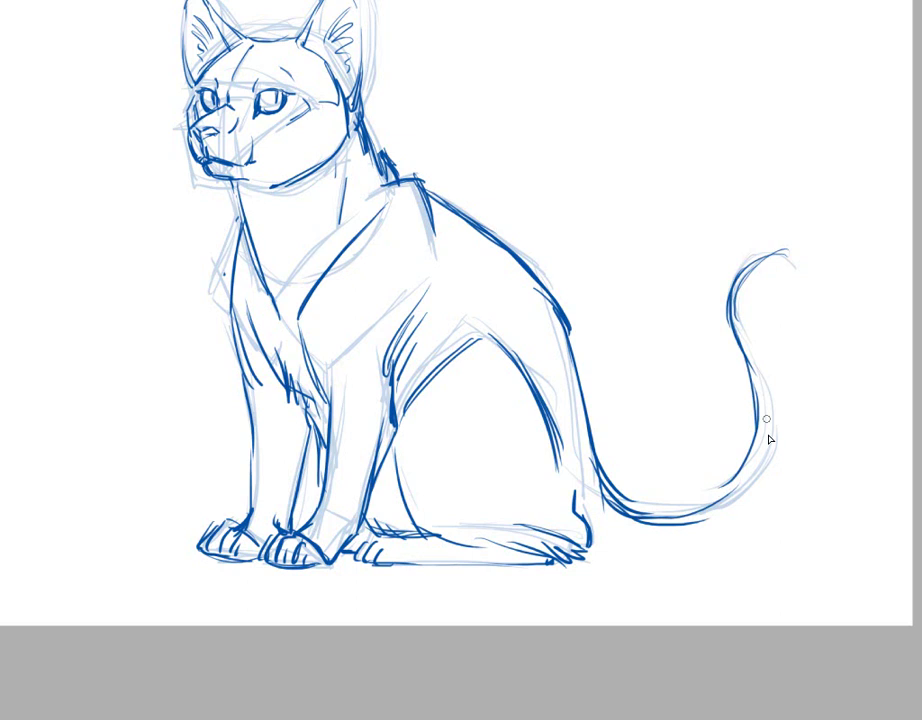
pyautogui.moveTo(757, 425); pyautogui.dragTo(688, 521)
# Draw the tail's outer edge from the heel up around the curve, ending in a tufted tip
pyautogui.moveTo(598, 554)
pyautogui.mouseDown()
pyautogui.moveTo(673, 578)
pyautogui.moveTo(735, 553)
pyautogui.moveTo(778, 515)
pyautogui.mouseUp()
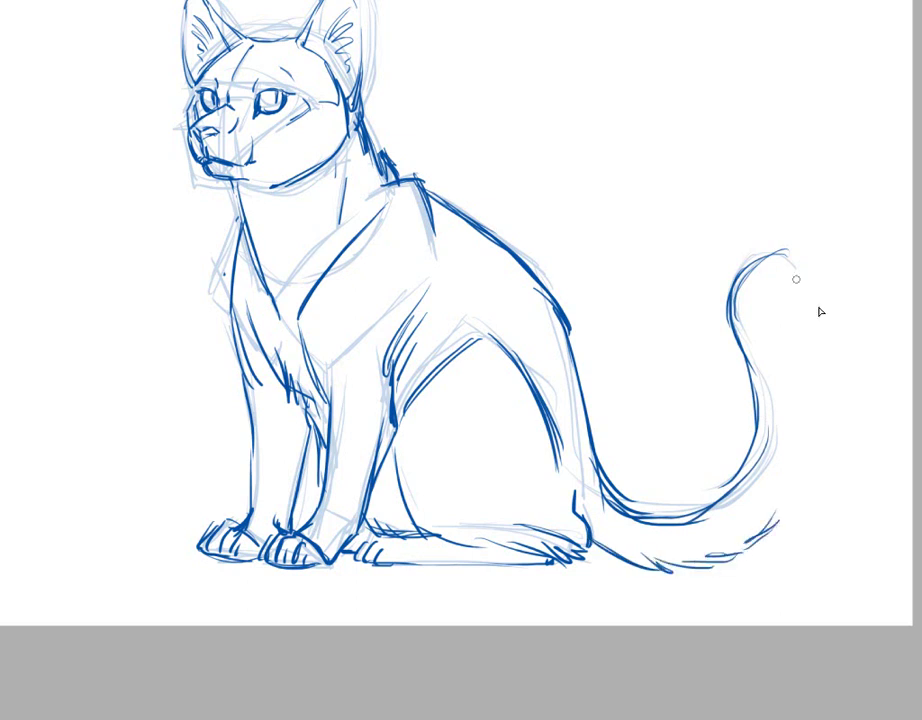
pyautogui.moveTo(807, 287)
pyautogui.mouseDown()
pyautogui.moveTo(809, 300)
pyautogui.moveTo(790, 317)
pyautogui.moveTo(786, 303)
pyautogui.moveTo(790, 383)
pyautogui.mouseUp()
pyautogui.moveTo(782, 319)
pyautogui.mouseDown()
pyautogui.moveTo(822, 260)
pyautogui.moveTo(801, 288)
pyautogui.moveTo(814, 254)
pyautogui.mouseUp()
pyautogui.moveTo(790, 333); pyautogui.dragTo(785, 470)
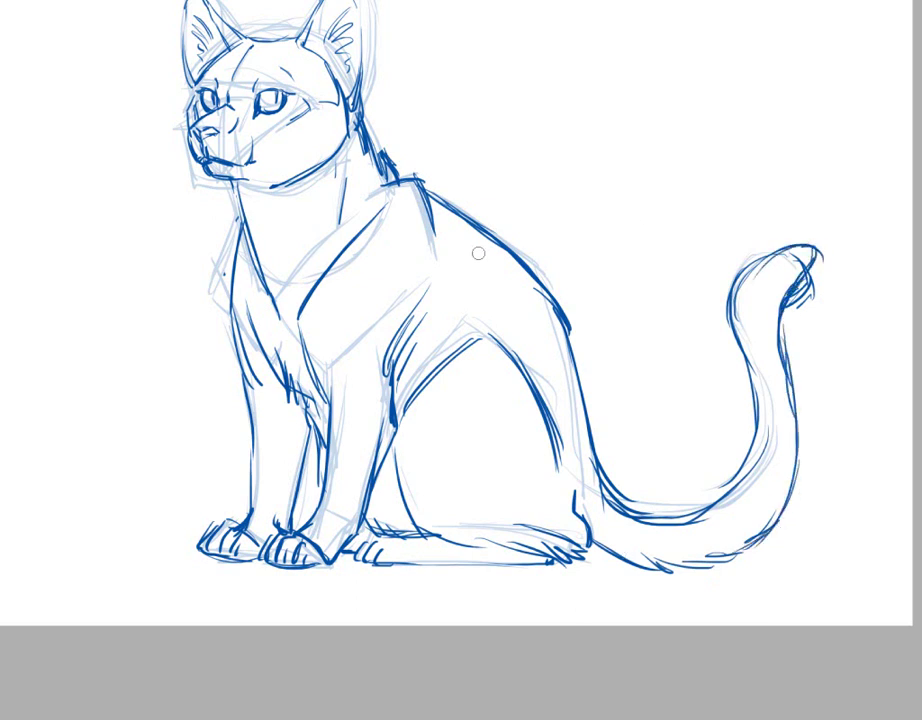
# Erase the tufted tail tip and redraw it as a smooth, rounded end
pyautogui.moveTo(819, 283); pyautogui.dragTo(797, 314)
pyautogui.moveTo(824, 276)
pyautogui.mouseDown()
pyautogui.moveTo(813, 272)
pyautogui.moveTo(810, 291)
pyautogui.moveTo(789, 258)
pyautogui.moveTo(809, 294)
pyautogui.moveTo(790, 322)
pyautogui.mouseUp()
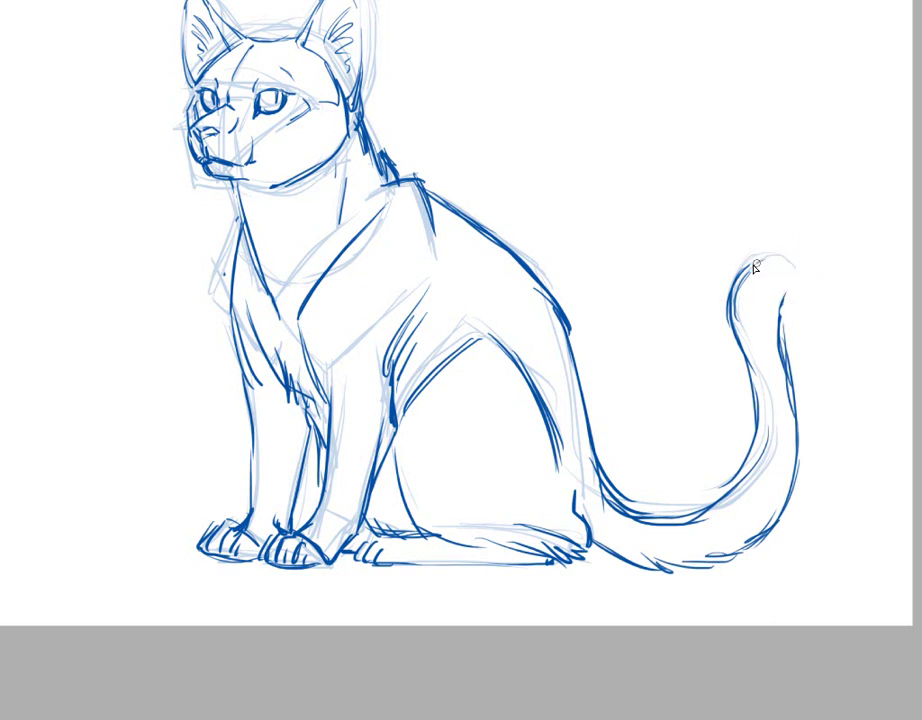
pyautogui.moveTo(742, 266)
pyautogui.mouseDown()
pyautogui.moveTo(790, 258)
pyautogui.moveTo(787, 404)
pyautogui.mouseUp()
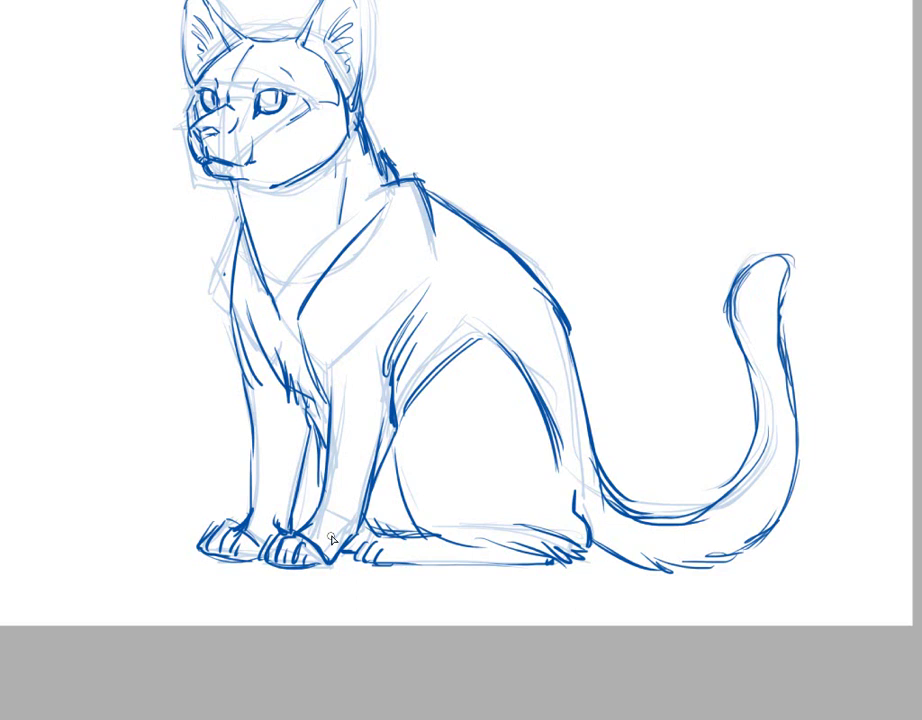
# Reinforce the far foreleg's edges and the chest contour, and add short fur strokes at the base of the neck
pyautogui.moveTo(257, 376); pyautogui.dragTo(252, 515)
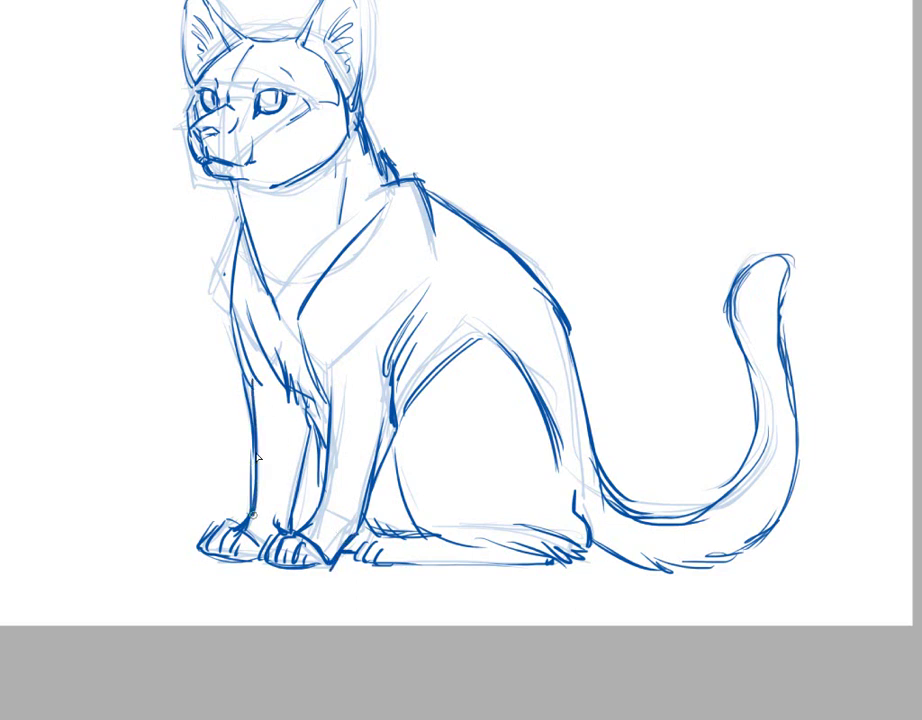
pyautogui.moveTo(307, 427); pyautogui.dragTo(290, 539)
pyautogui.moveTo(243, 222)
pyautogui.mouseDown()
pyautogui.moveTo(234, 300)
pyautogui.moveTo(256, 384)
pyautogui.mouseUp()
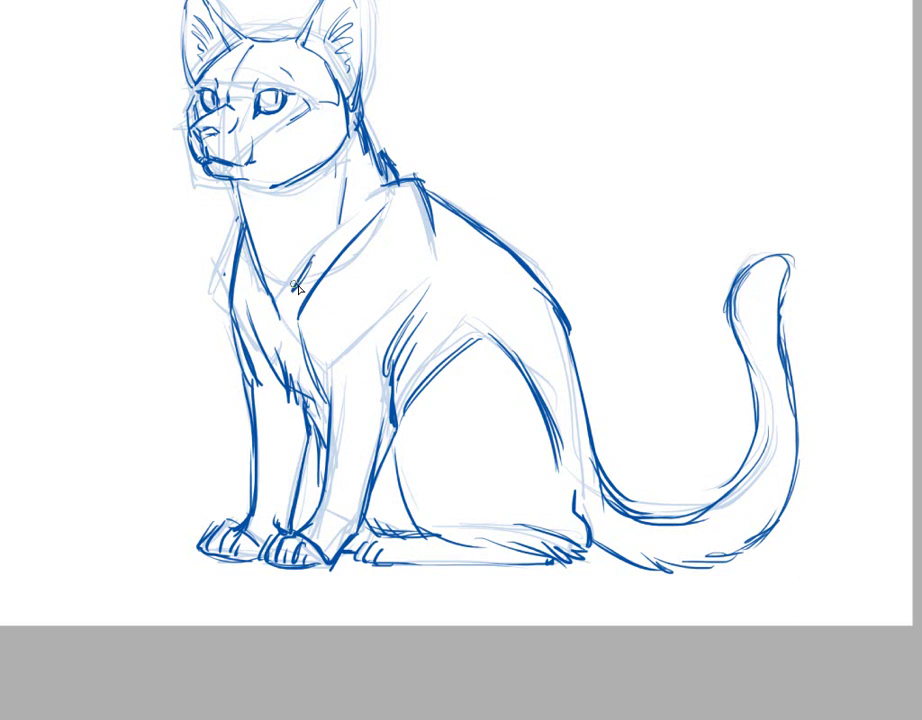
# Erase the upper back line behind the shoulder, redraw it slightly lower, and reinforce the rump contour
pyautogui.moveTo(427, 197); pyautogui.dragTo(505, 250)
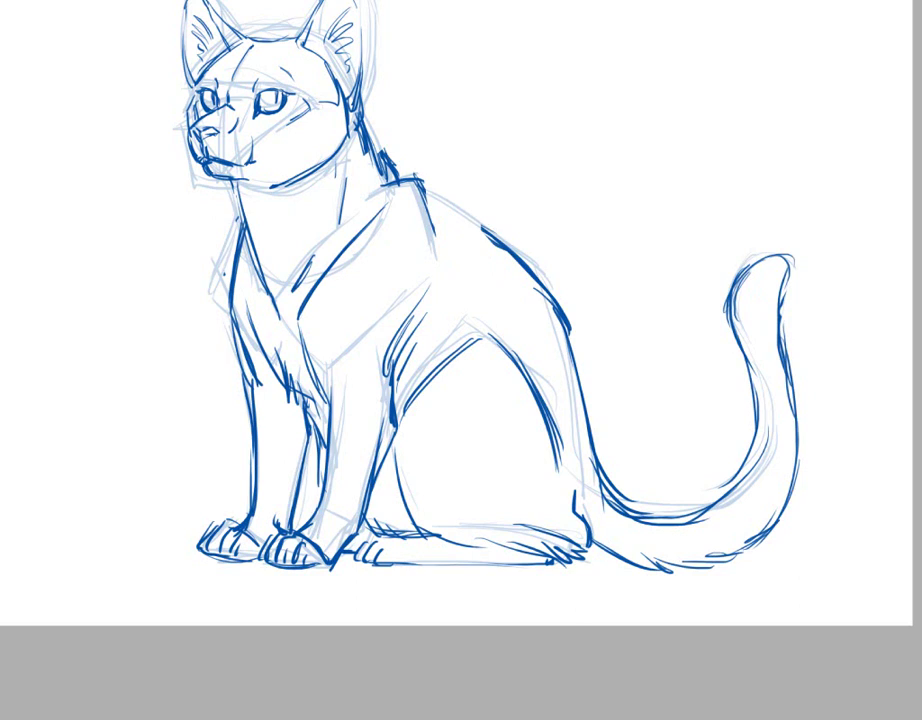
pyautogui.moveTo(426, 194); pyautogui.dragTo(487, 236)
pyautogui.moveTo(566, 352); pyautogui.dragTo(594, 455)
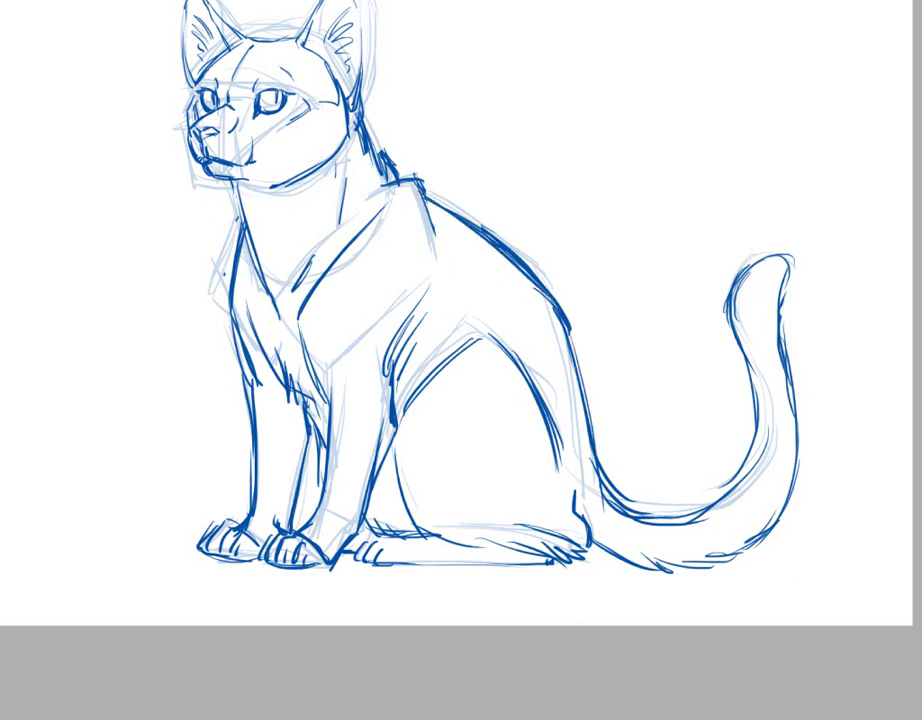
# With the construction sketch hidden, reinforce the neck and shoulder lines and erase the loose fur strokes above the near elbow
pyautogui.scroll(2, 460, 360)
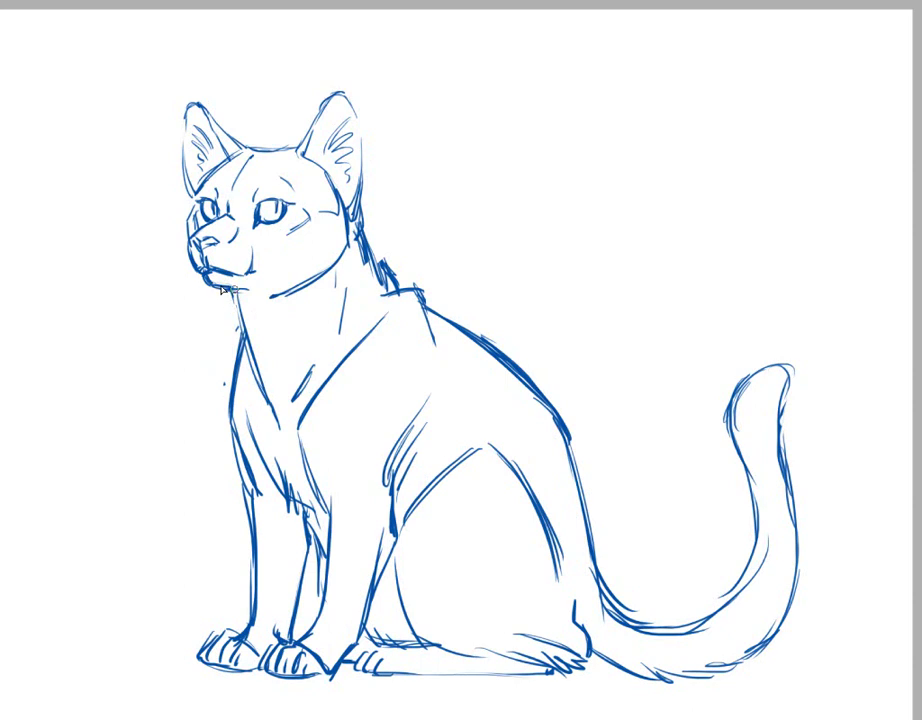
pyautogui.moveTo(364, 230)
pyautogui.mouseDown()
pyautogui.moveTo(379, 268)
pyautogui.moveTo(420, 299)
pyautogui.moveTo(438, 363)
pyautogui.mouseUp()
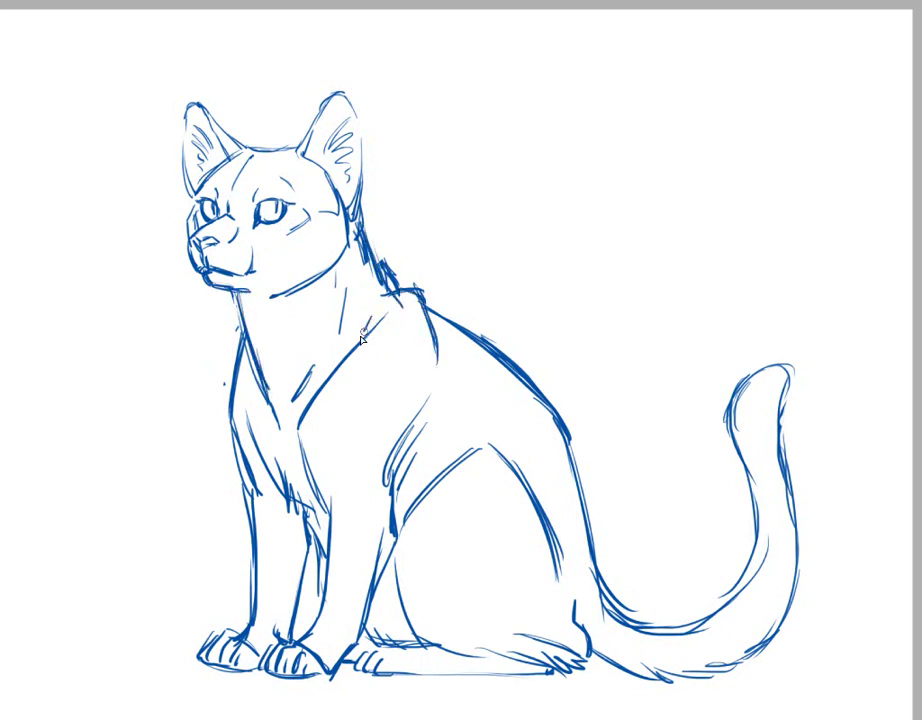
pyautogui.moveTo(372, 320); pyautogui.dragTo(311, 402)
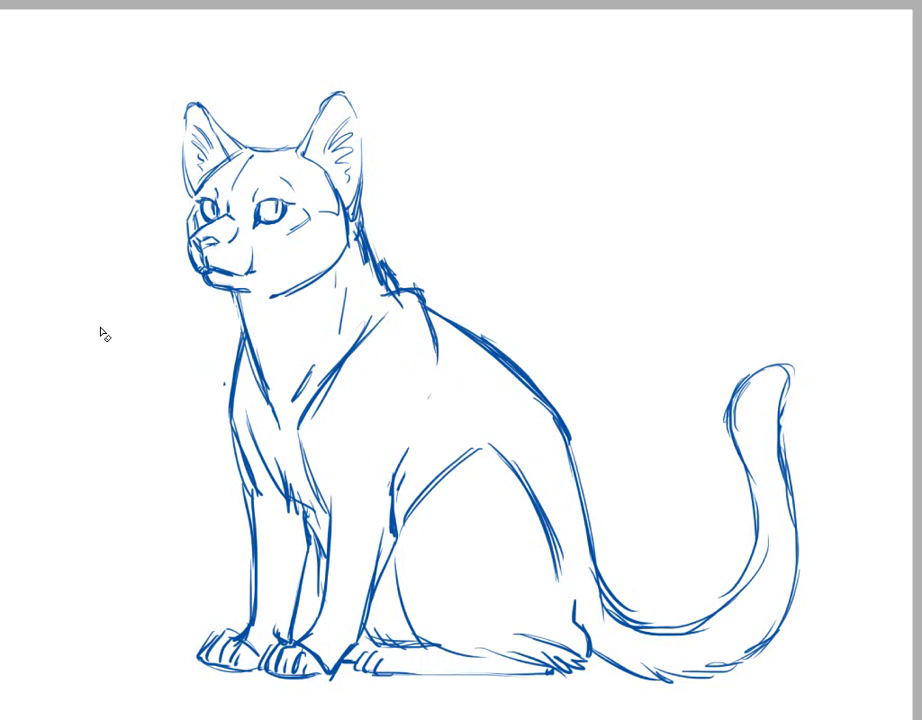
# Draw fine brow whiskers above both eyes and dot whisker spots on the near side of the muzzle
pyautogui.moveTo(269, 185)
pyautogui.mouseDown()
pyautogui.moveTo(269, 151)
pyautogui.moveTo(288, 124)
pyautogui.mouseUp()
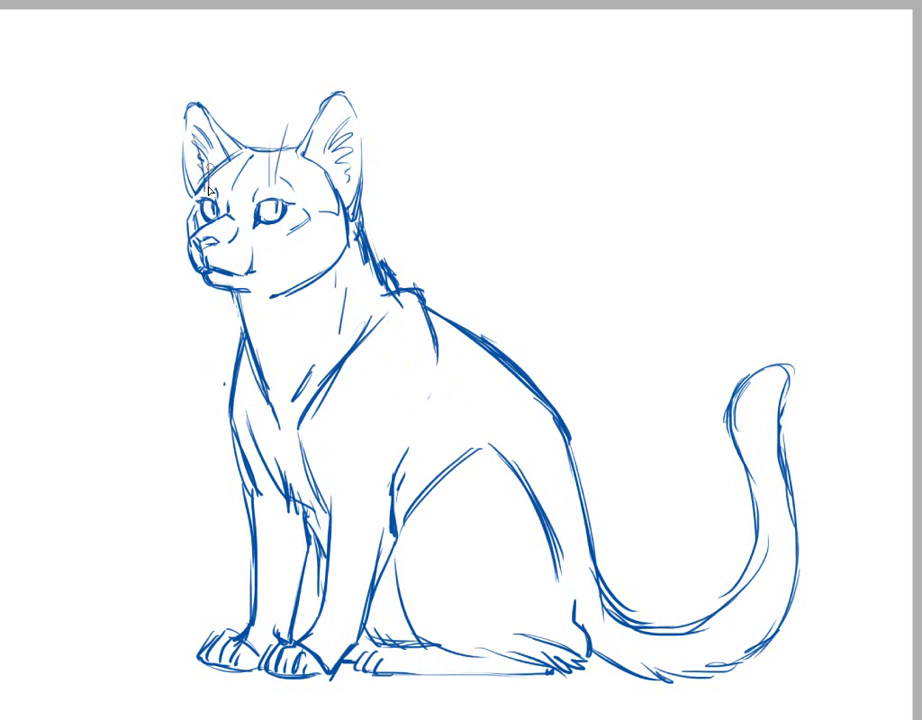
pyautogui.click(239, 255)
pyautogui.click(245, 253)
pyautogui.click(230, 256)
pyautogui.click(240, 255)
pyautogui.click(230, 263)
pyautogui.click(238, 264)
pyautogui.click(245, 264)
# Draw long, thin curved whiskers fanning out from both sides of the muzzle
pyautogui.moveTo(254, 251)
pyautogui.mouseDown()
pyautogui.moveTo(304, 270)
pyautogui.moveTo(309, 306)
pyautogui.moveTo(336, 242)
pyautogui.mouseUp()
pyautogui.moveTo(257, 244)
pyautogui.mouseDown()
pyautogui.moveTo(324, 228)
pyautogui.moveTo(301, 318)
pyautogui.moveTo(313, 314)
pyautogui.mouseUp()
pyautogui.moveTo(254, 274); pyautogui.dragTo(299, 348)
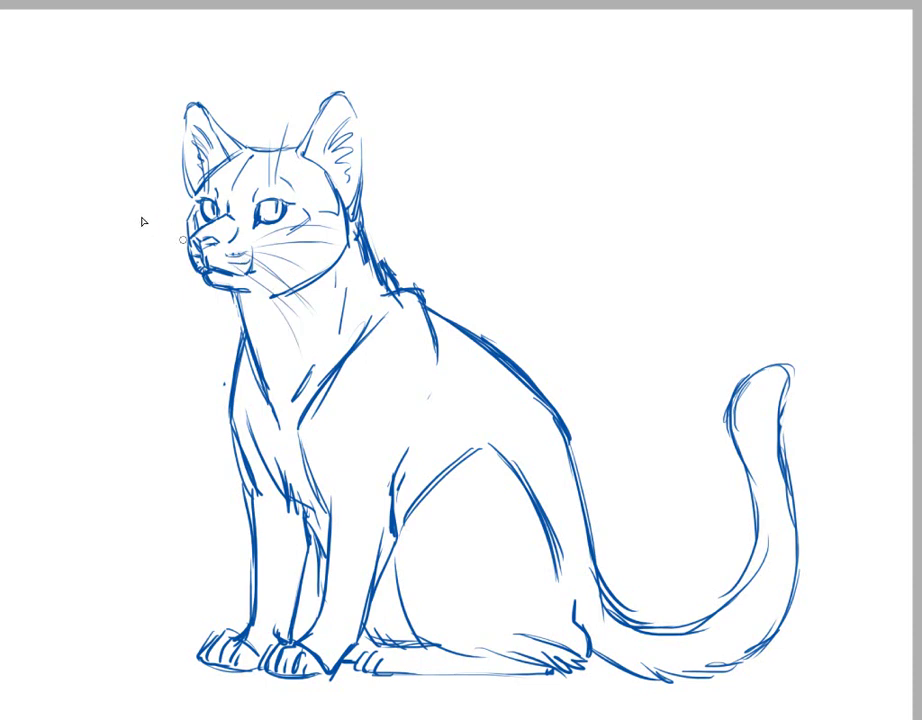
pyautogui.moveTo(140, 214)
pyautogui.mouseDown()
pyautogui.moveTo(190, 245)
pyautogui.moveTo(84, 228)
pyautogui.mouseUp()
pyautogui.moveTo(185, 242)
pyautogui.mouseDown()
pyautogui.moveTo(78, 265)
pyautogui.moveTo(95, 285)
pyautogui.mouseUp()
pyautogui.moveTo(190, 265); pyautogui.dragTo(152, 290)
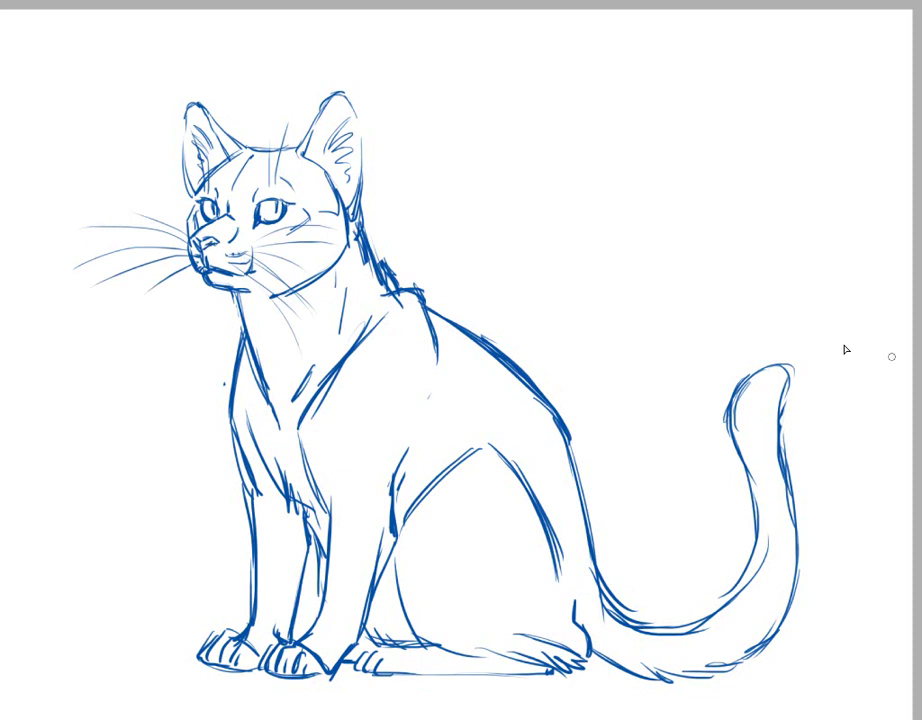
pyautogui.scroll(-1, 461, 360)
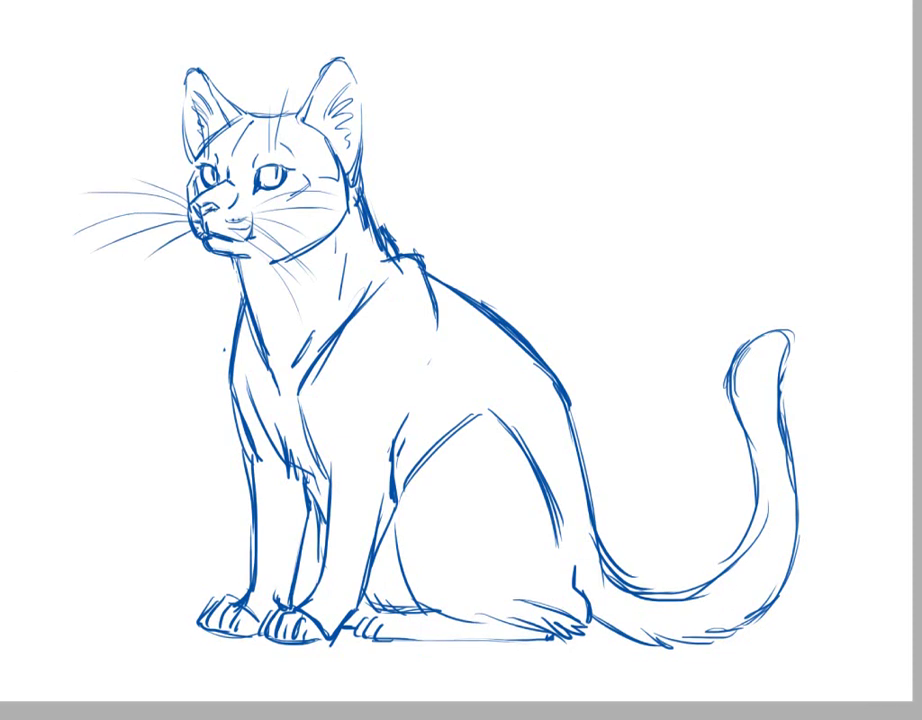
pyautogui.scroll(-5, 461, 360)
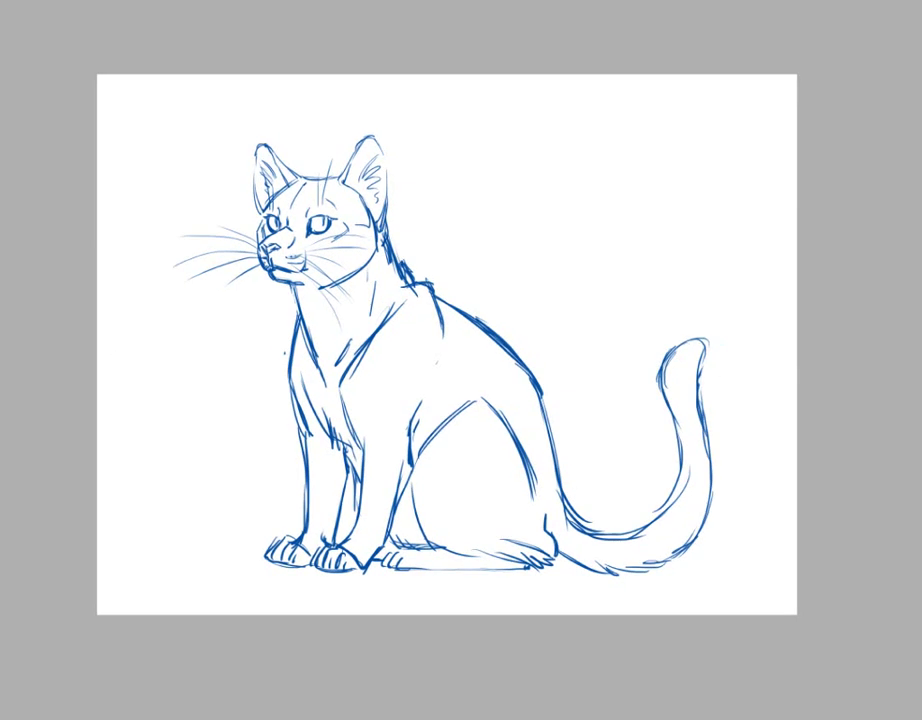
pyautogui.scroll(-1, 461, 360)
pyautogui.scroll(2, 461, 360)
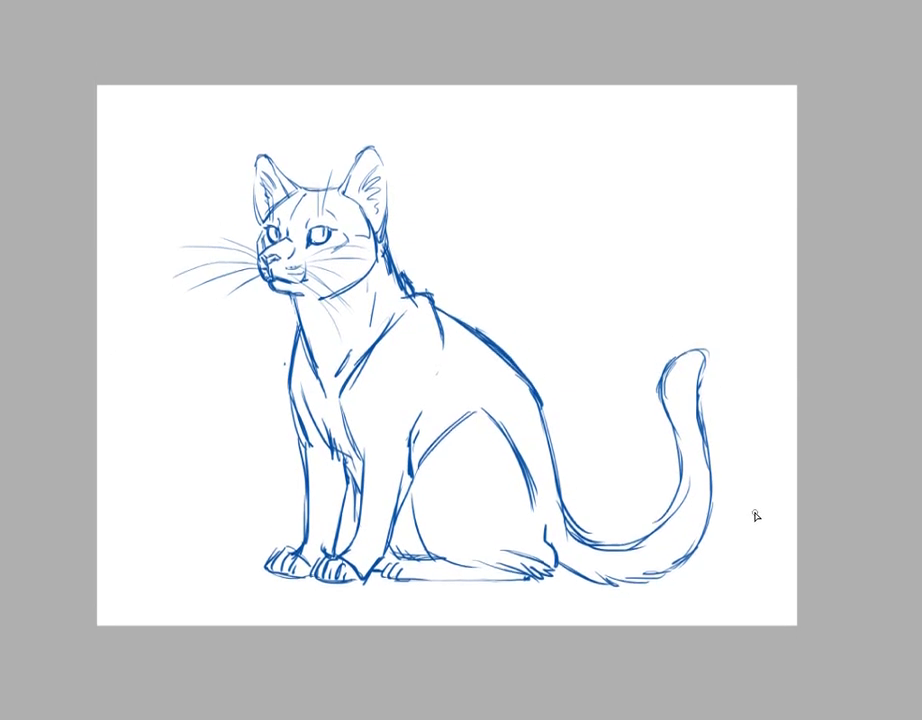